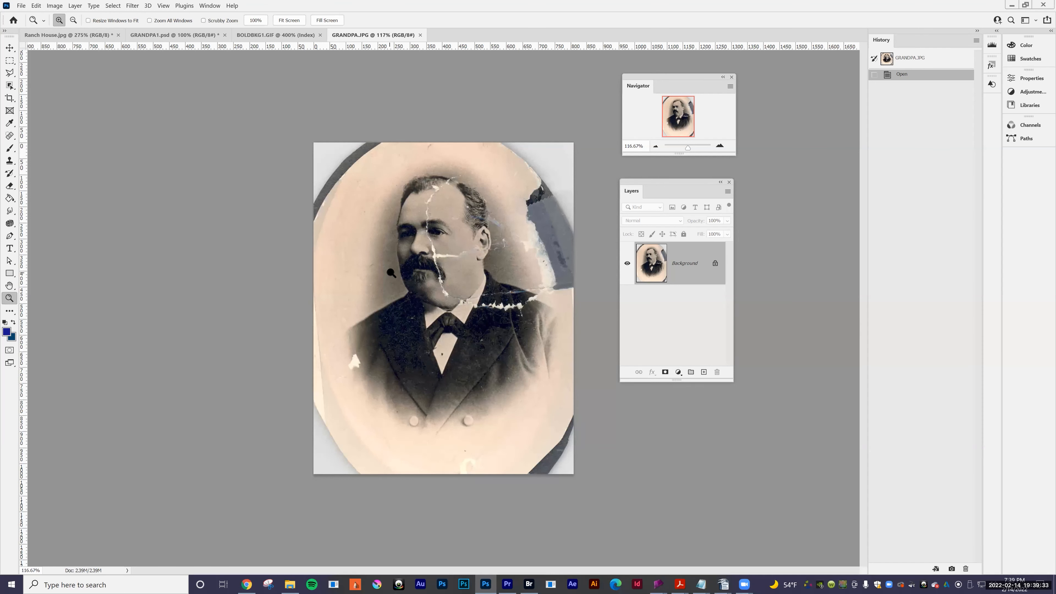
Check the portrait's pixel dimensions and resolution in Image Size without changing them, and inspect the photo's tears up close.
{"action": "left_click", "coordinate": [55, 6]}
{"action": "mouse_move", "coordinate": [55, 17]}
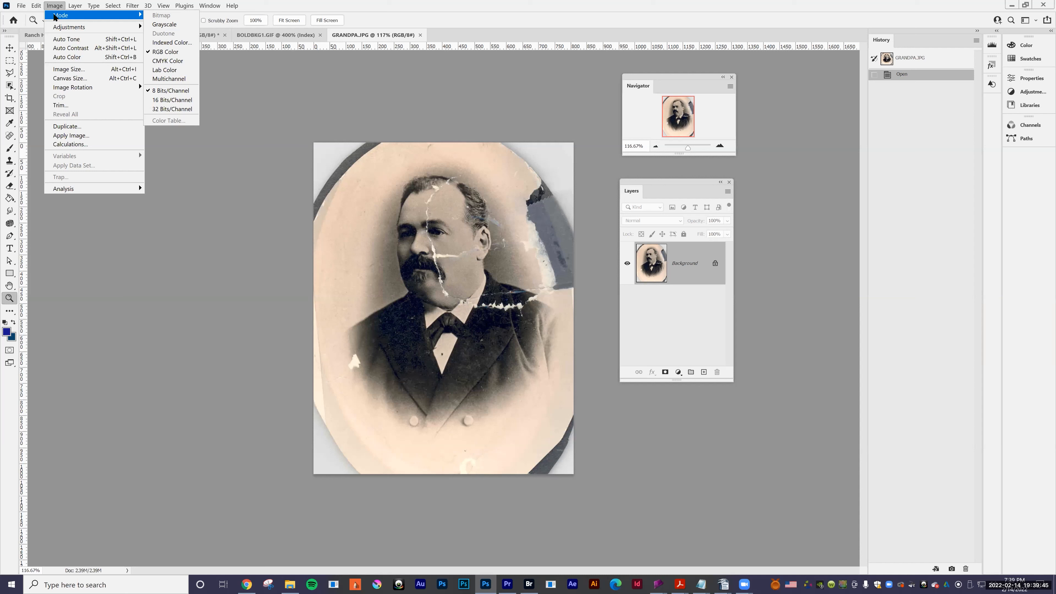
{"action": "left_click", "coordinate": [62, 69]}
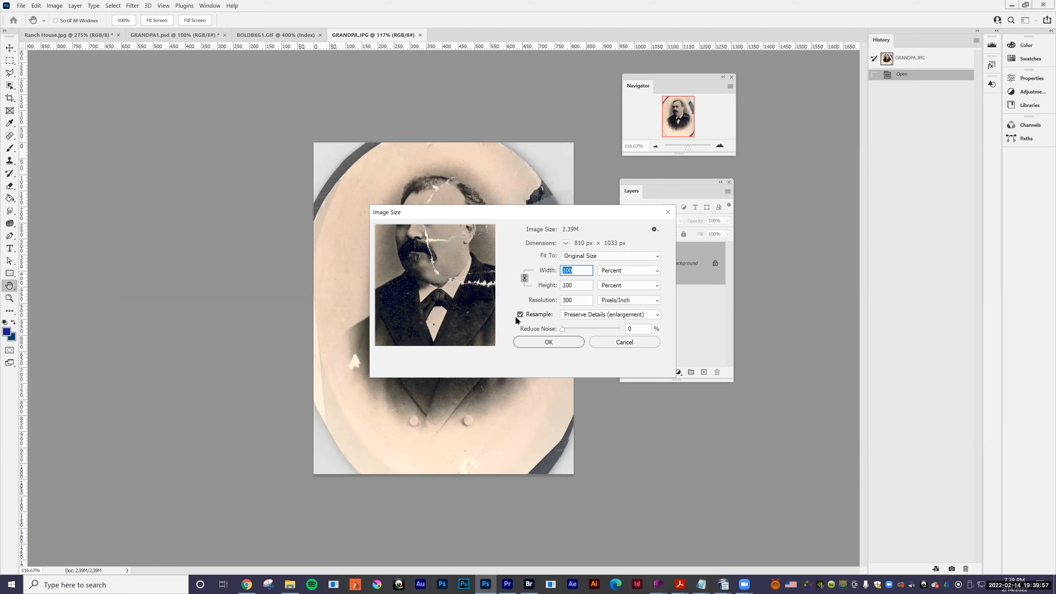
{"action": "left_click", "coordinate": [605, 342]}
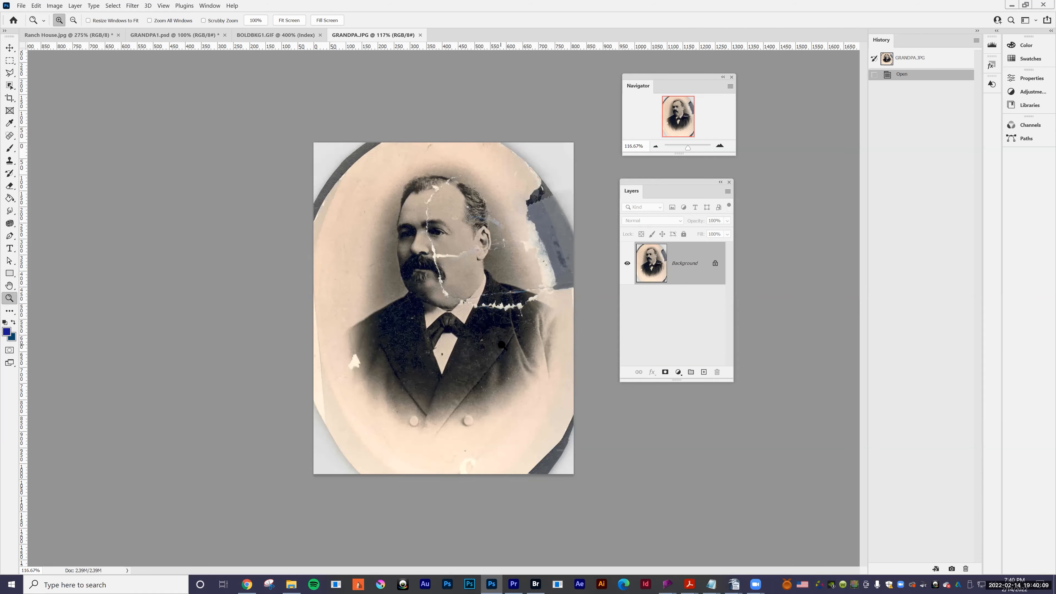
{"action": "left_click", "coordinate": [502, 362]}
{"action": "left_click", "coordinate": [502, 362]}
{"action": "scroll", "coordinate": [428, 295], "scroll_direction": "up", "scroll_amount": 1}
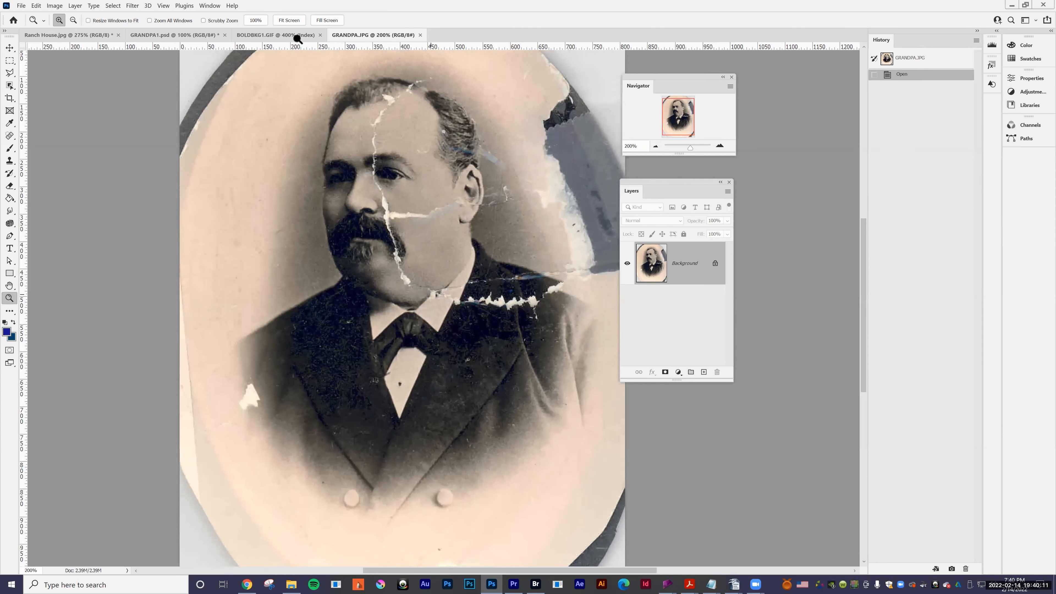
{"action": "left_click", "coordinate": [425, 426], "text": "alt"}
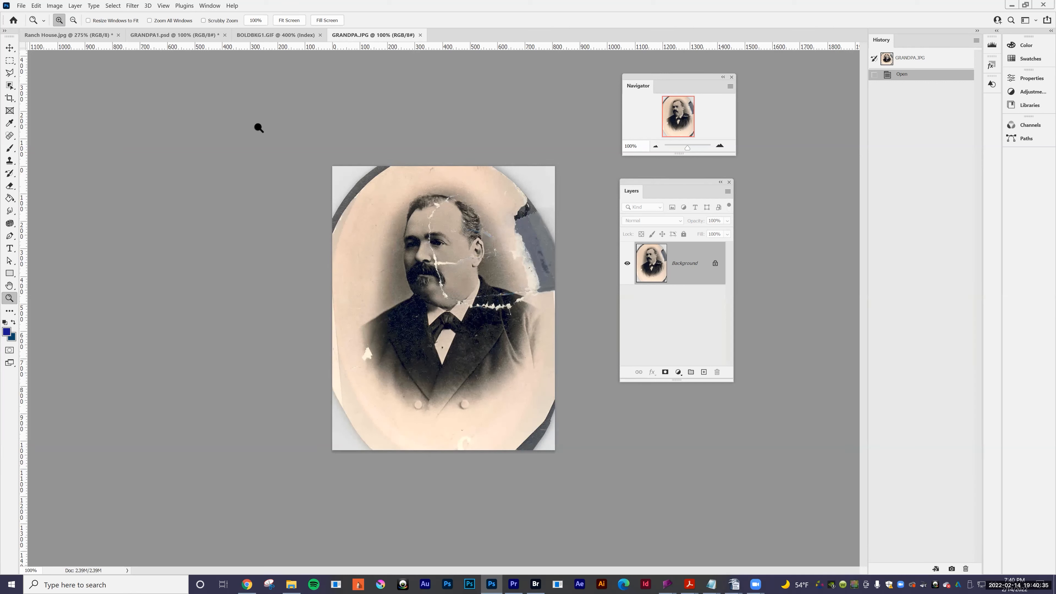
Try converting the portrait to Grayscale mode, discarding its colour information, and undo the conversion.
{"action": "left_click", "coordinate": [58, 6]}
{"action": "mouse_move", "coordinate": [66, 30]}
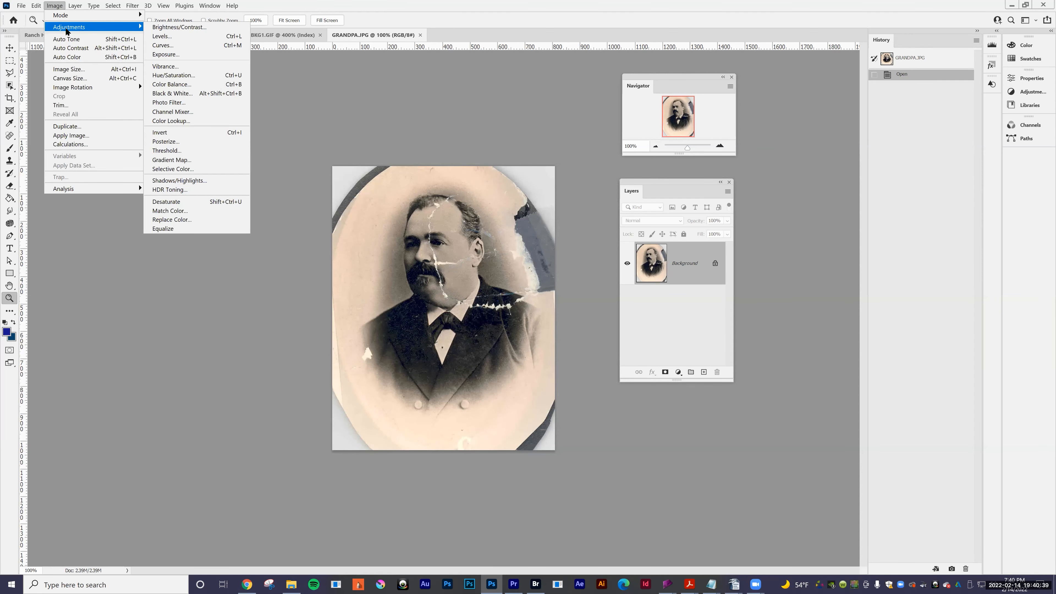
{"action": "mouse_move", "coordinate": [99, 17]}
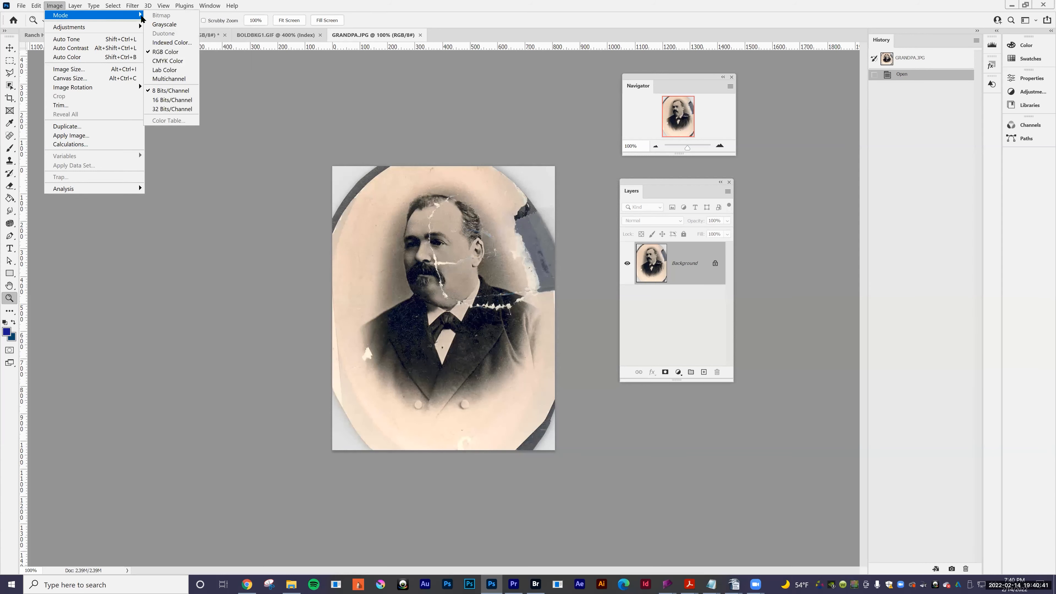
{"action": "left_click", "coordinate": [160, 25]}
{"action": "left_click", "coordinate": [484, 238]}
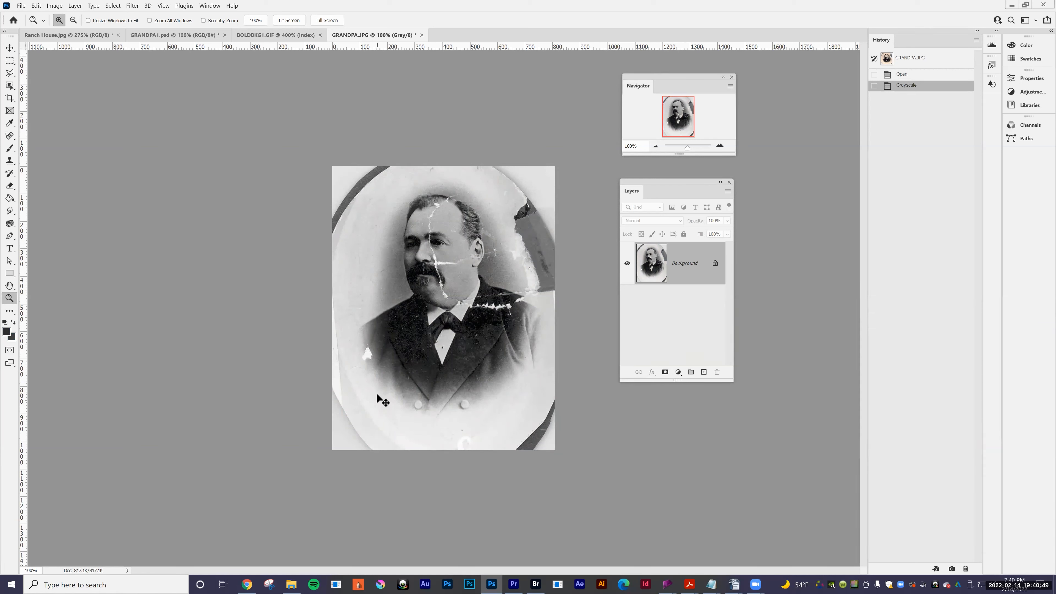
{"action": "key", "text": "ctrl+z"}
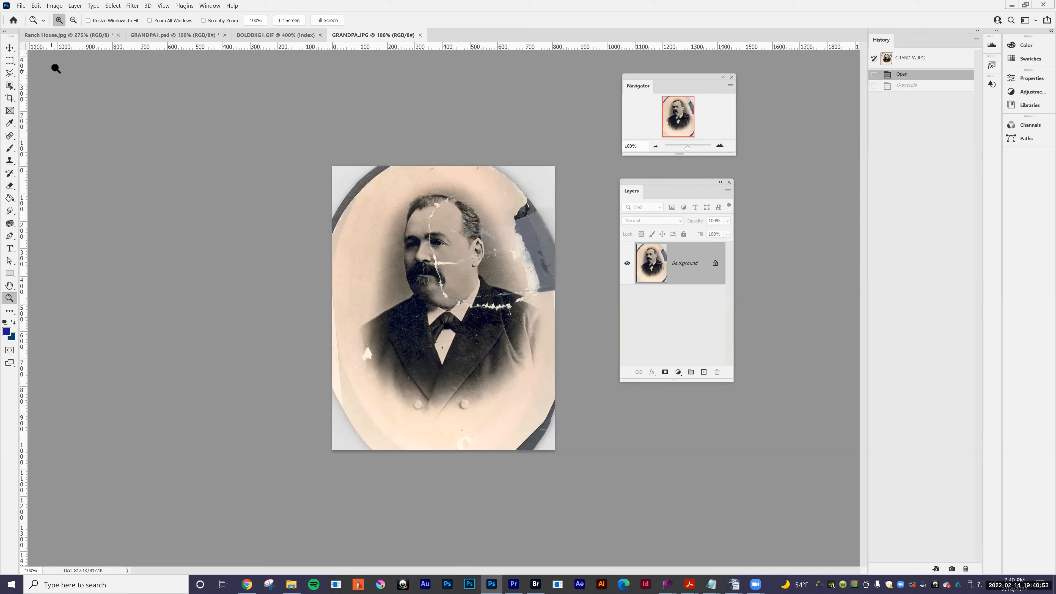
Try removing the portrait's colour with Hue/Saturation at a Saturation of -100, and cancel the adjustment.
{"action": "left_click", "coordinate": [51, 6]}
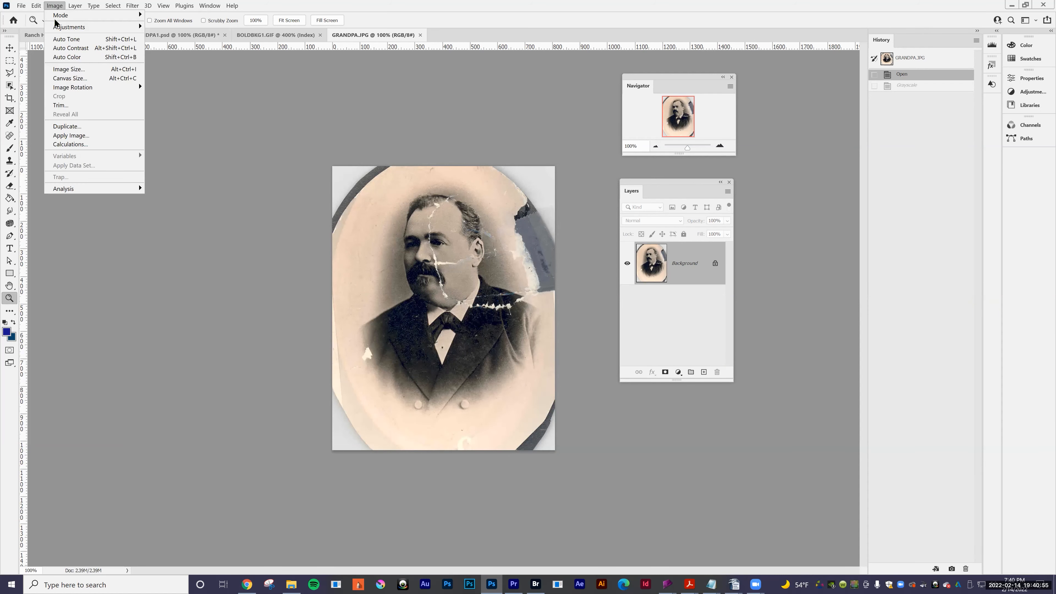
{"action": "mouse_move", "coordinate": [78, 28]}
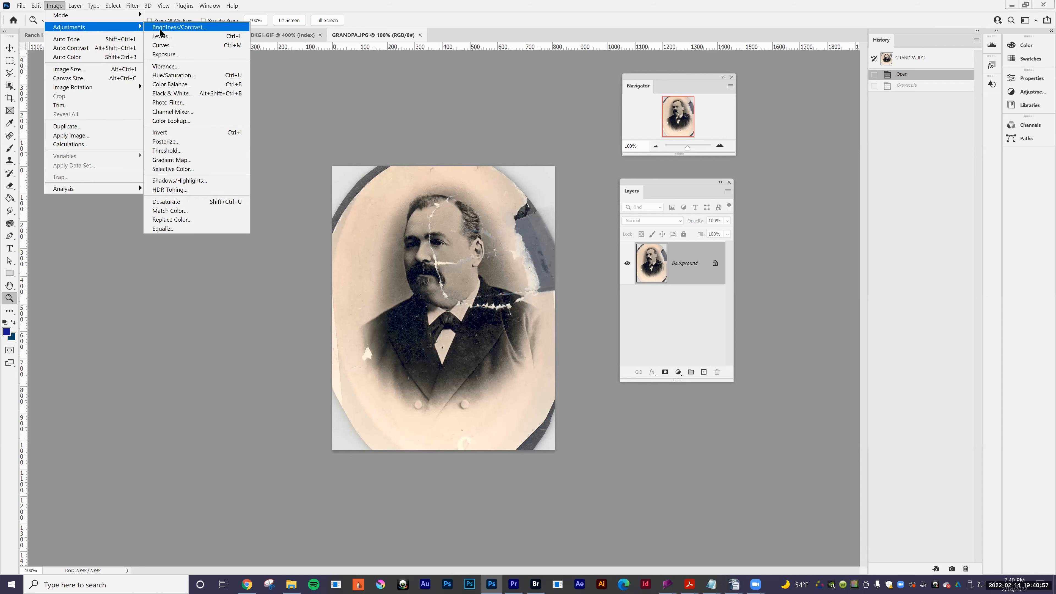
{"action": "left_click", "coordinate": [161, 75]}
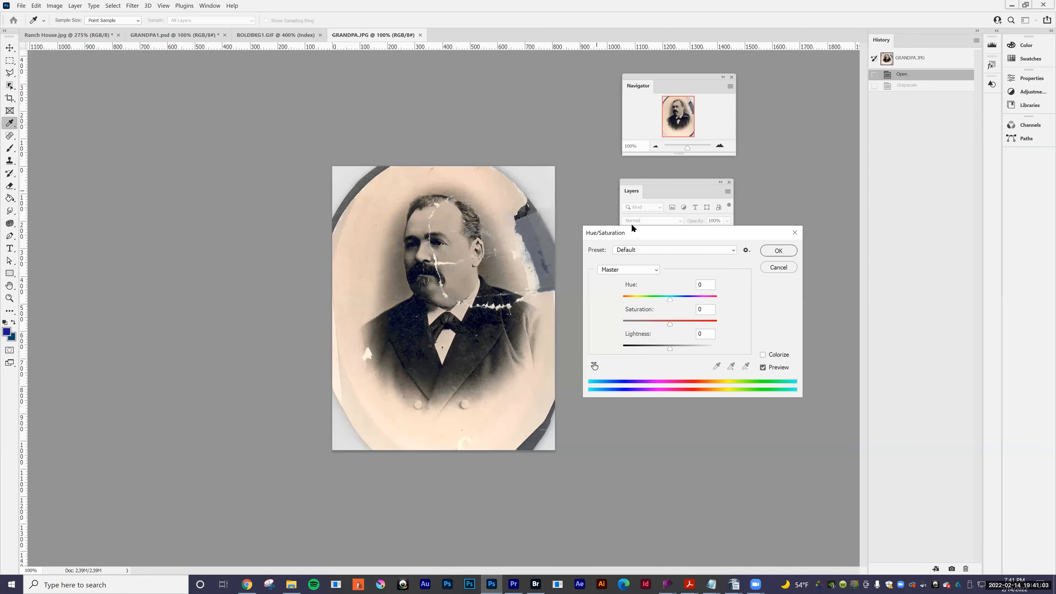
{"action": "left_click_drag", "start_coordinate": [632, 228], "coordinate": [481, 221]}
{"action": "left_click_drag", "start_coordinate": [517, 316], "coordinate": [397, 301]}
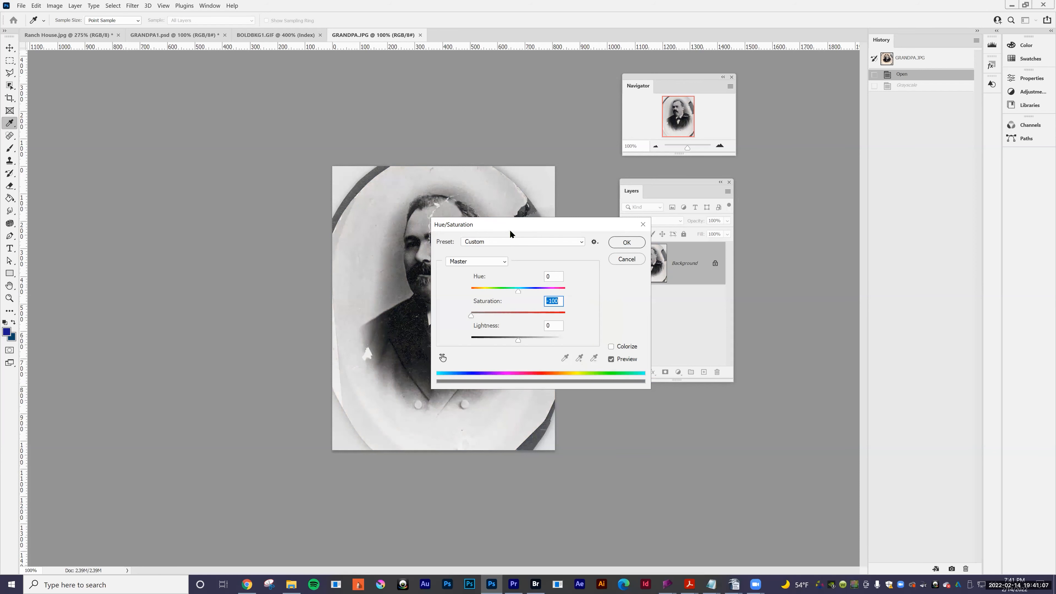
{"action": "left_click_drag", "start_coordinate": [512, 224], "coordinate": [642, 326]}
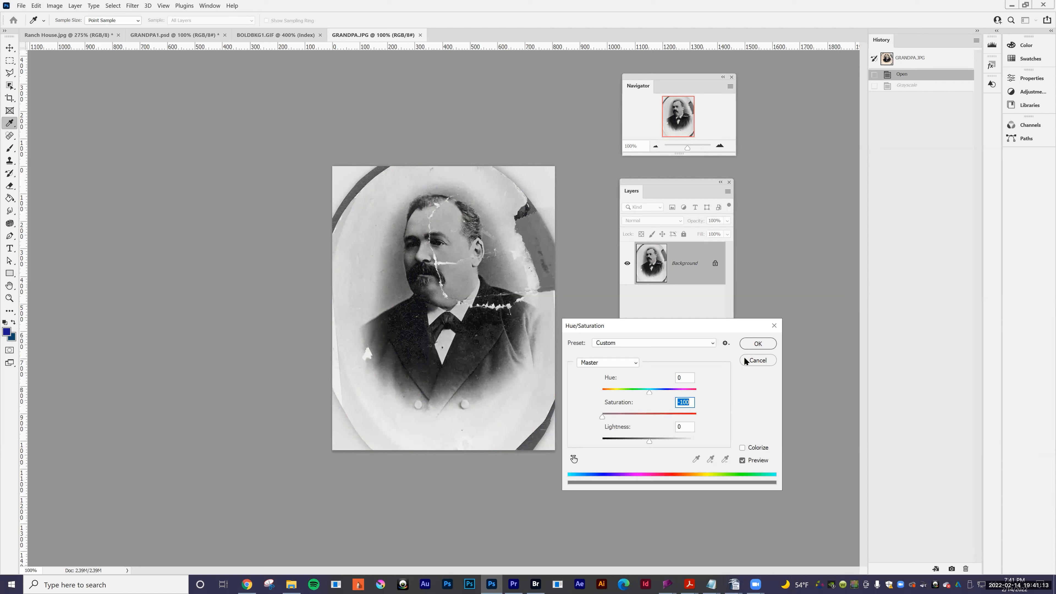
{"action": "left_click", "coordinate": [757, 360]}
{"action": "key", "text": "z"}
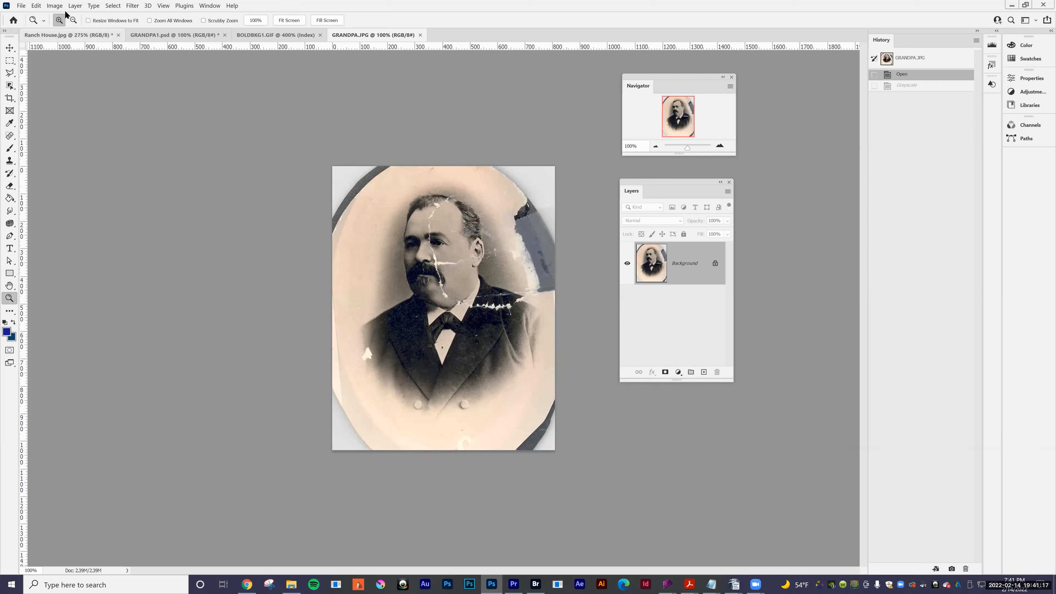
Remove the colour from the GRANDPA.JPG portrait with the Desaturate adjustment, keeping it in RGB mode.
{"action": "left_click", "coordinate": [55, 6]}
{"action": "mouse_move", "coordinate": [137, 27]}
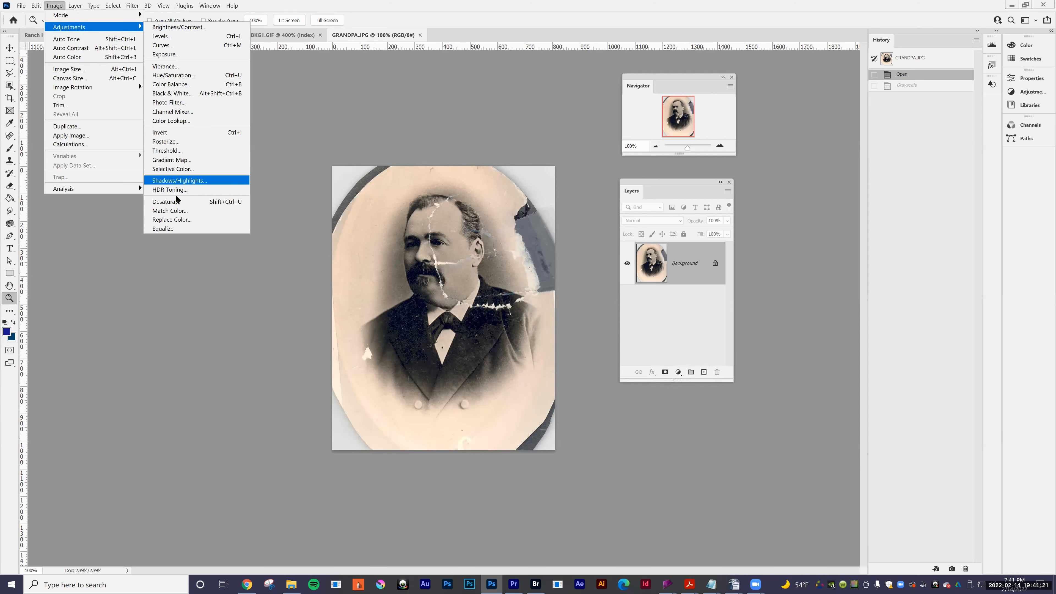
{"action": "left_click", "coordinate": [166, 202]}
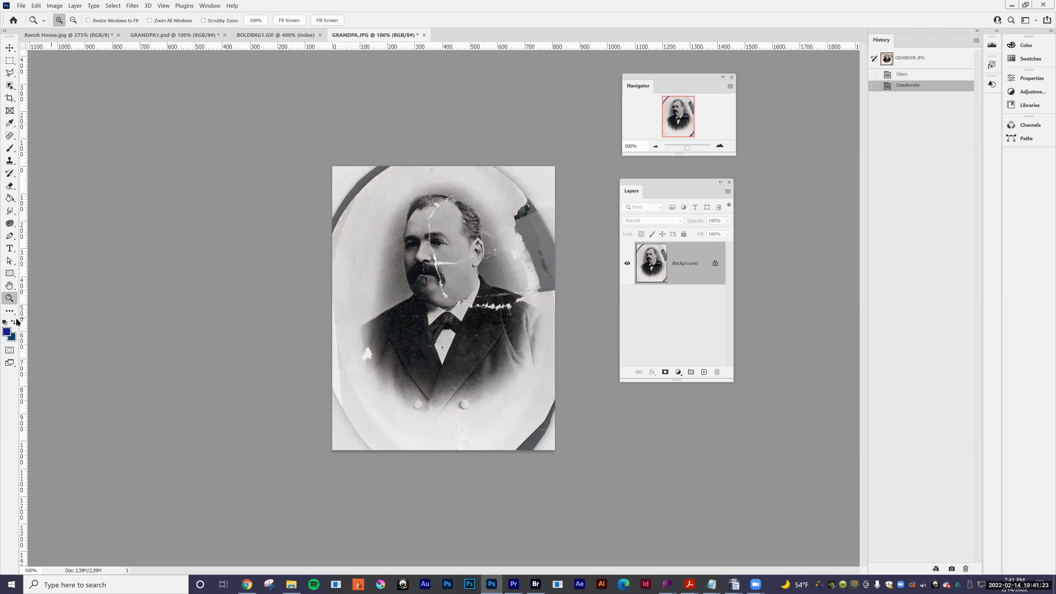
Move the floating Layers and Navigator panels clear of the enlarged portrait, with Navigator directly above Layers.
{"action": "left_click", "coordinate": [404, 313]}
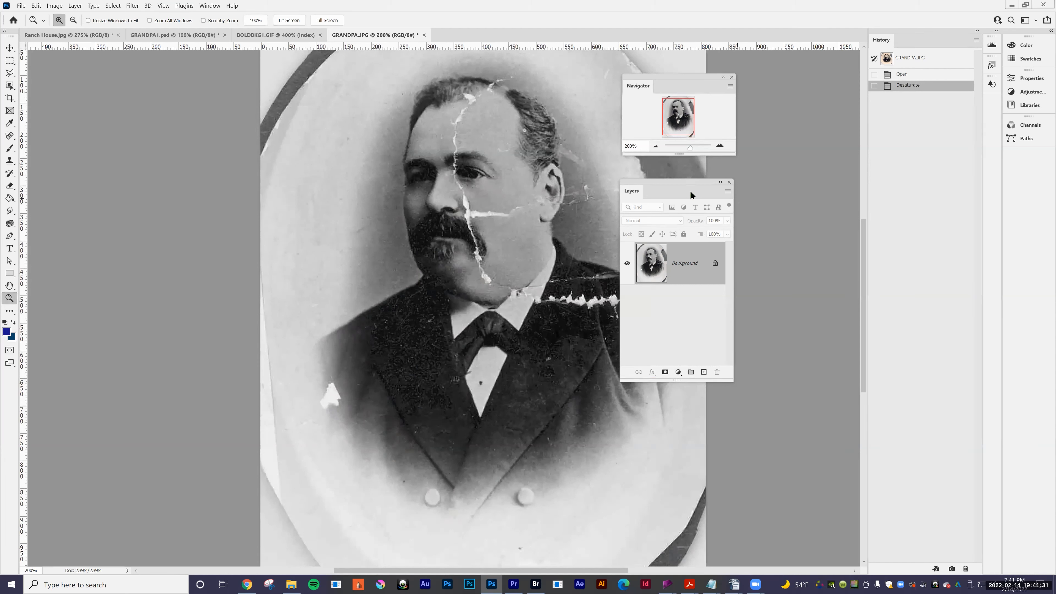
{"action": "left_click_drag", "start_coordinate": [688, 184], "coordinate": [791, 329]}
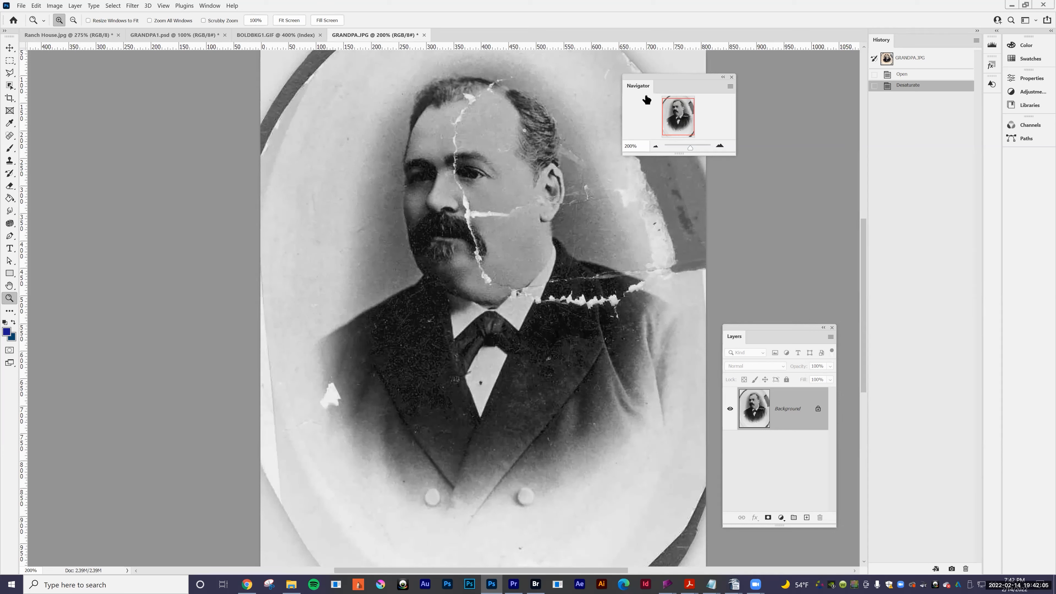
{"action": "left_click_drag", "start_coordinate": [645, 95], "coordinate": [669, 86]}
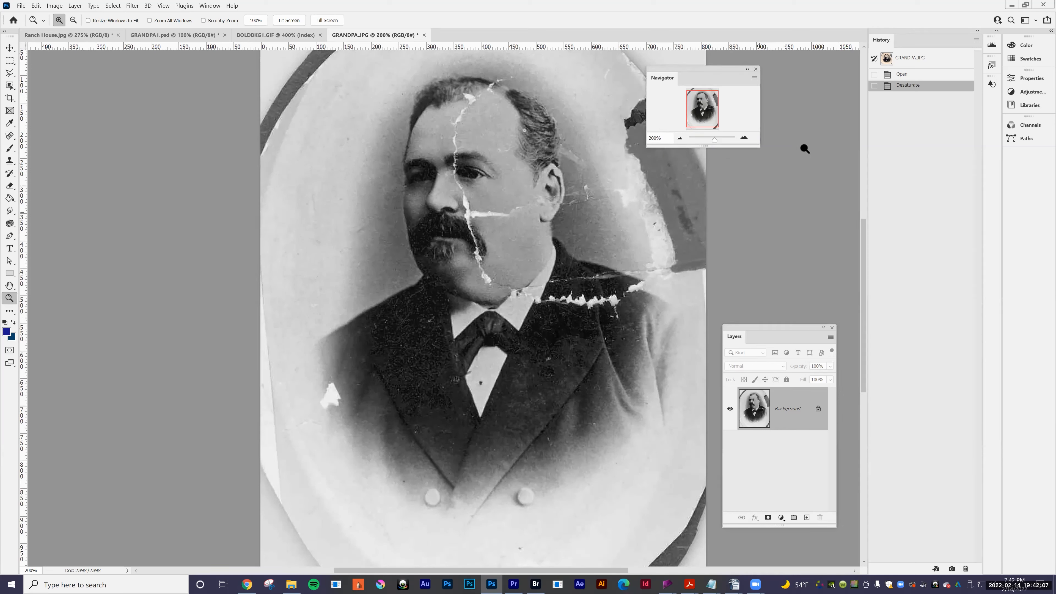
{"action": "left_click_drag", "start_coordinate": [673, 102], "coordinate": [736, 241]}
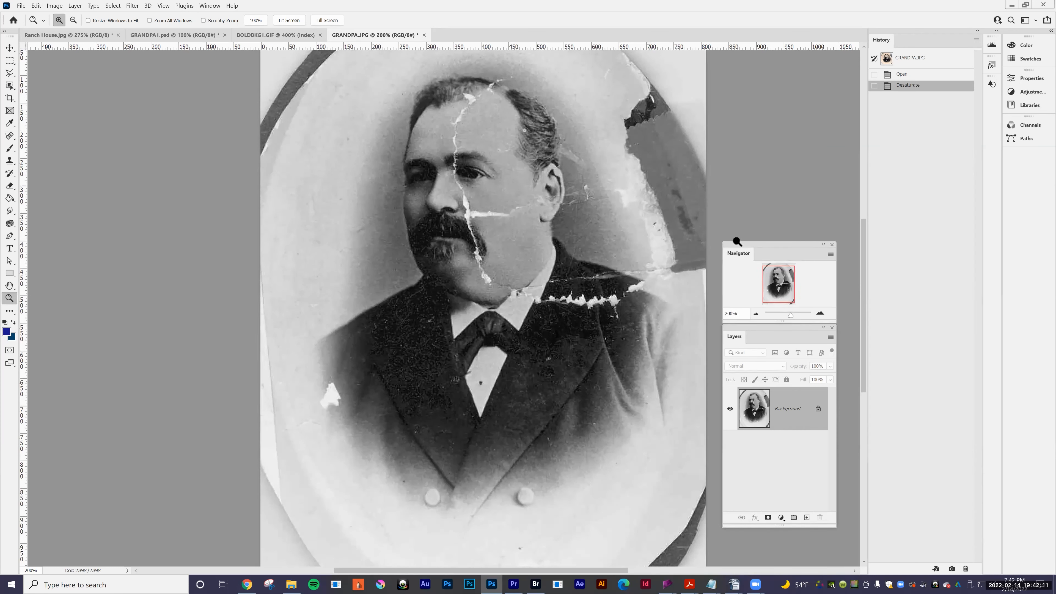
{"action": "left_click", "coordinate": [55, 6]}
{"action": "mouse_move", "coordinate": [63, 28]}
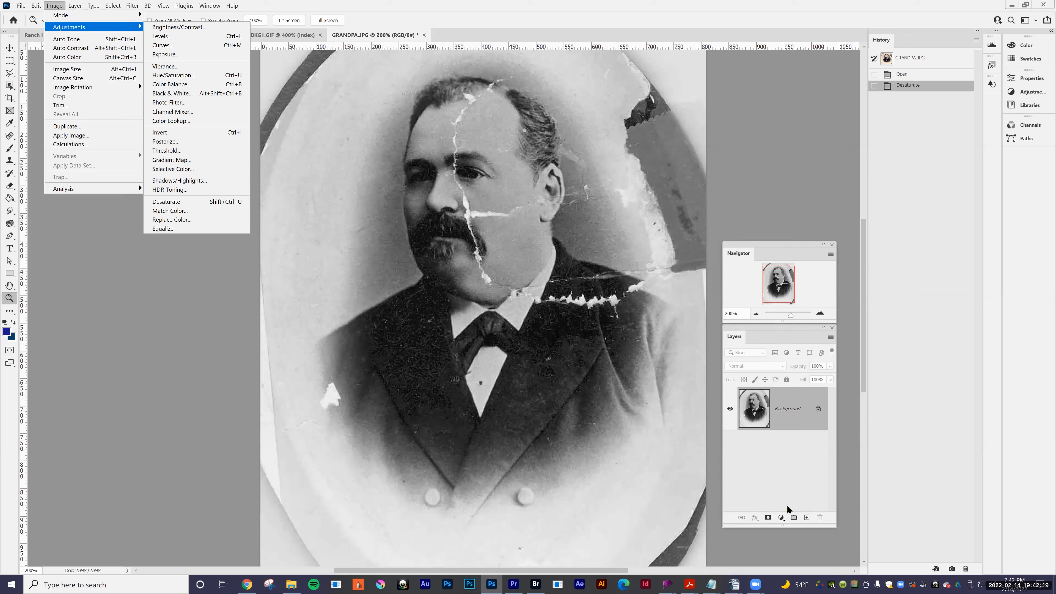
{"action": "left_click", "coordinate": [780, 518]}
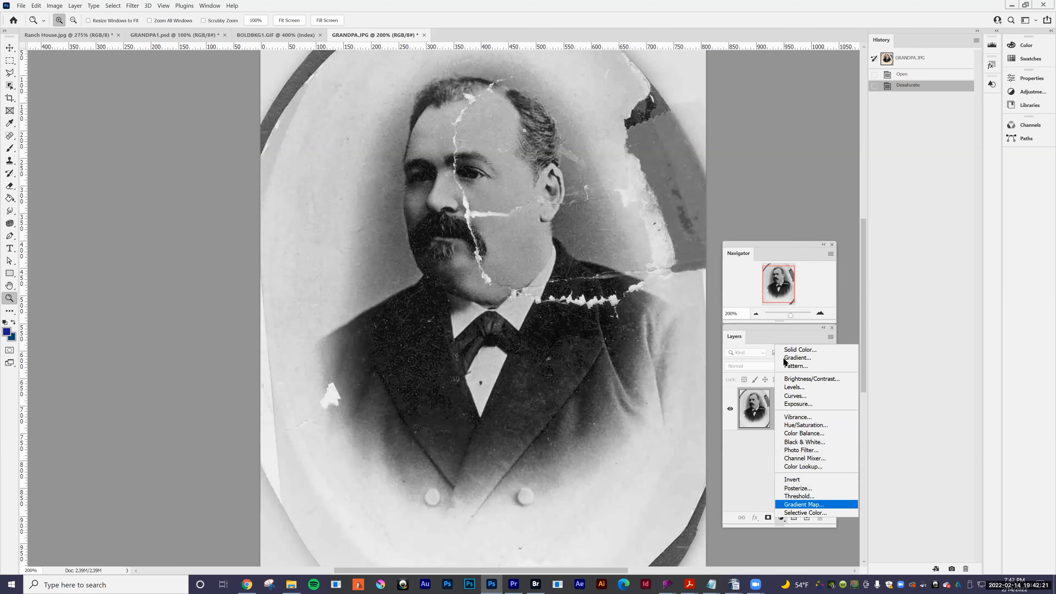
{"action": "left_click", "coordinate": [197, 289]}
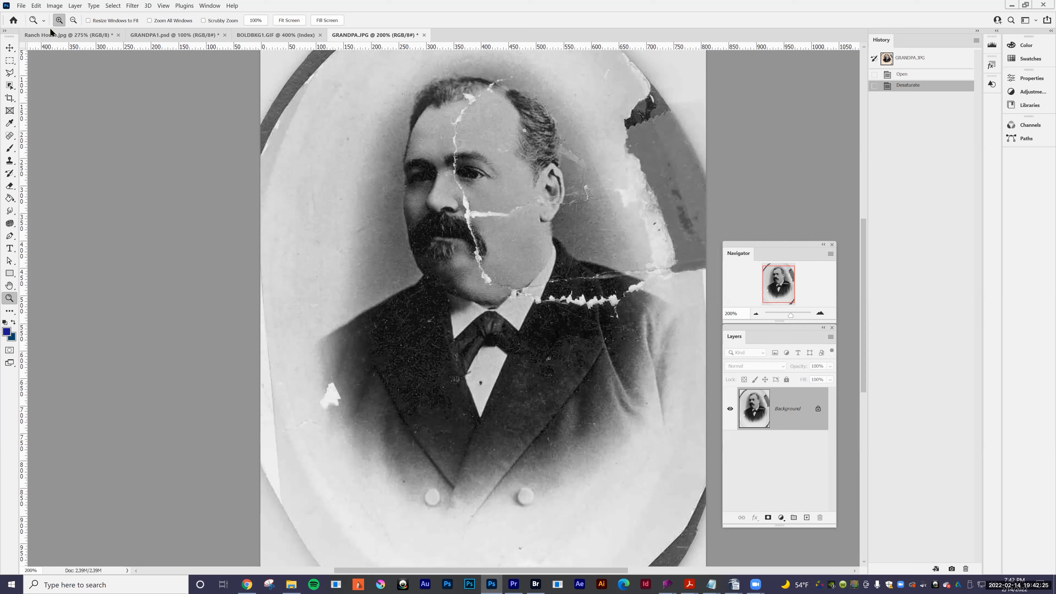
Open the Levels adjustment for the desaturated portrait to view its histogram, and cancel it without changing any values.
{"action": "left_click", "coordinate": [55, 5]}
{"action": "mouse_move", "coordinate": [124, 30]}
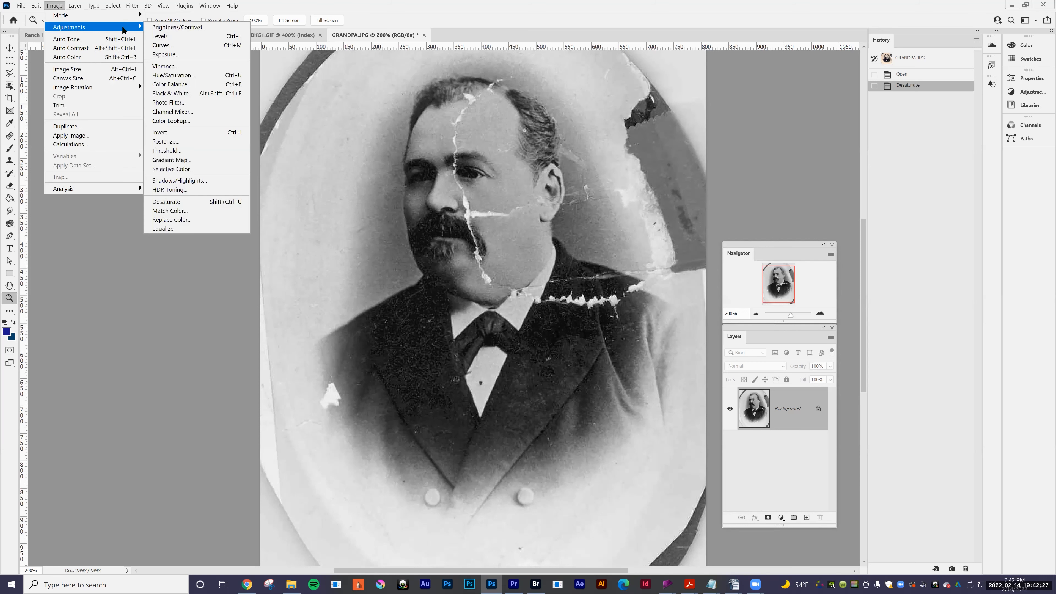
{"action": "left_click", "coordinate": [162, 37]}
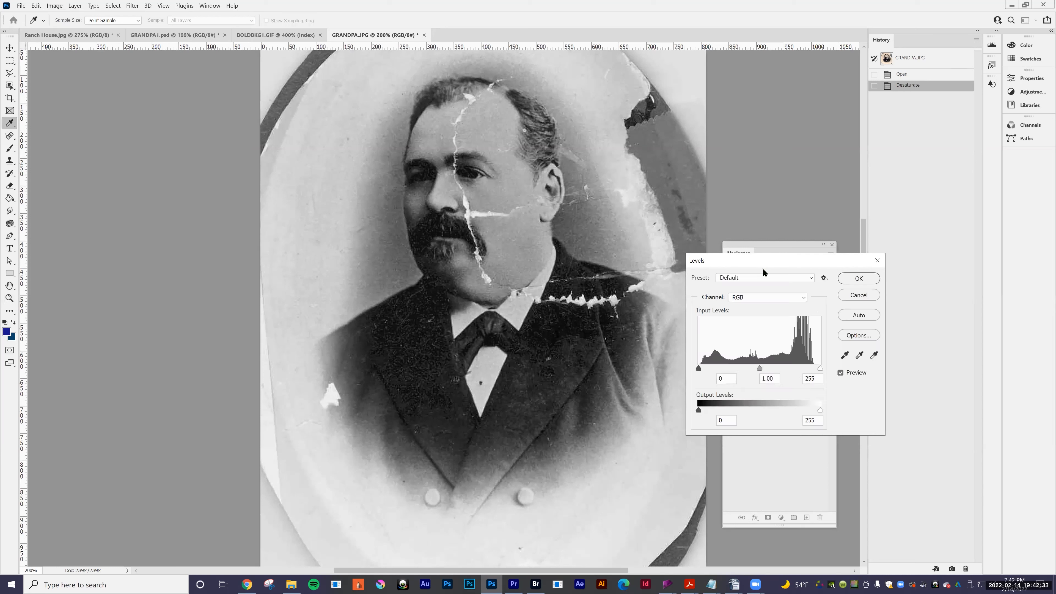
{"action": "left_click_drag", "start_coordinate": [748, 262], "coordinate": [571, 169]}
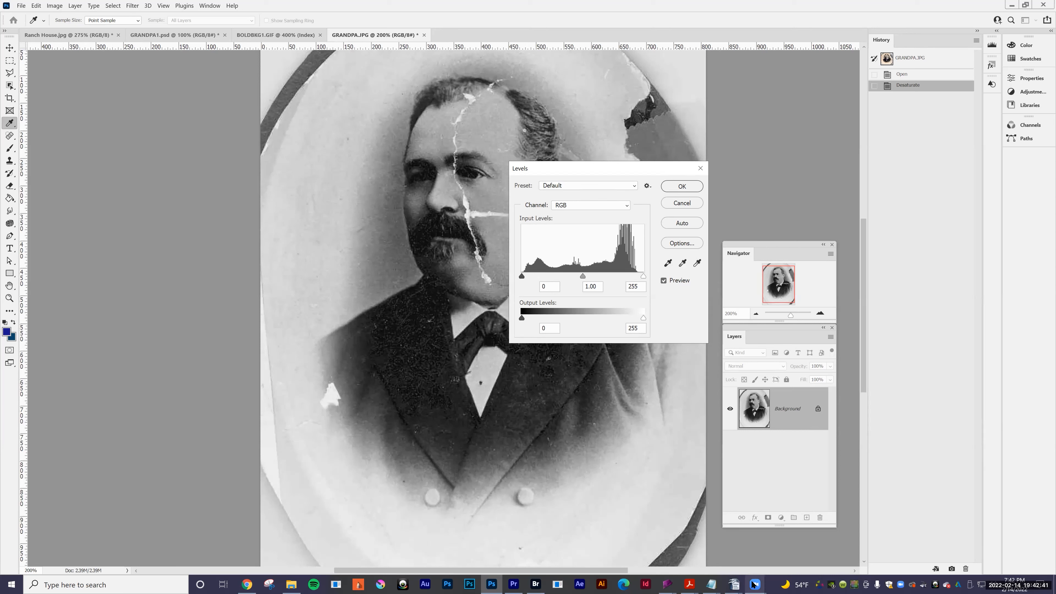
{"action": "mouse_move", "coordinate": [755, 583]}
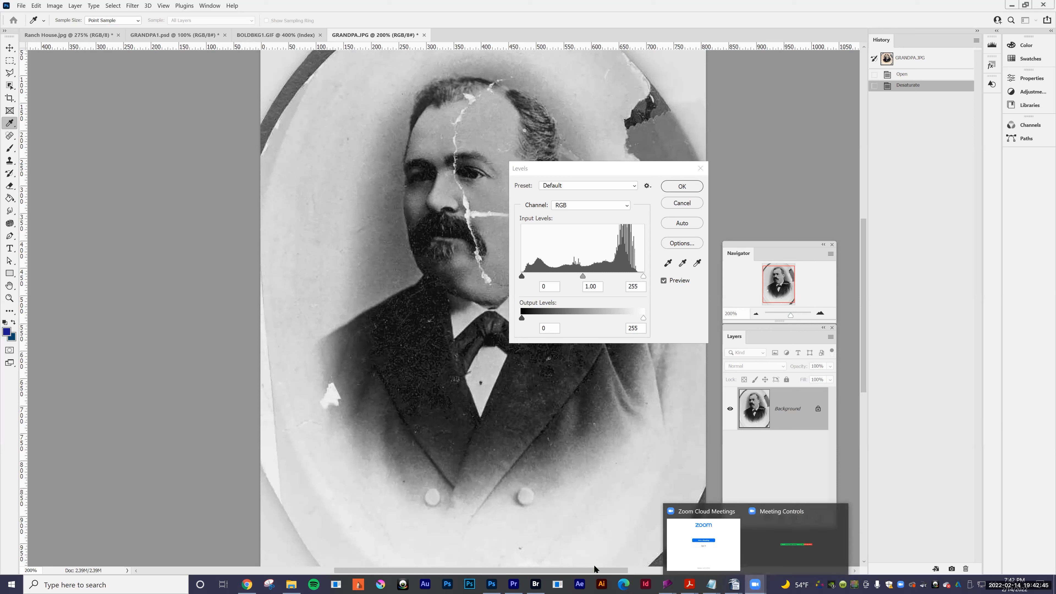
{"action": "left_click", "coordinate": [591, 170]}
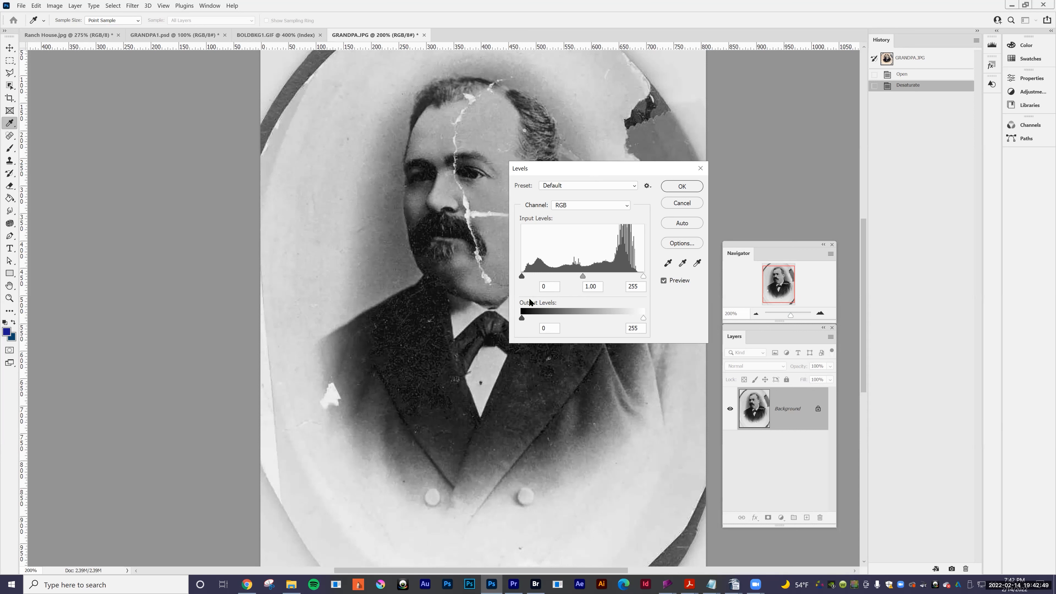
{"action": "scroll", "coordinate": [529, 303], "scroll_direction": "up", "scroll_amount": 1}
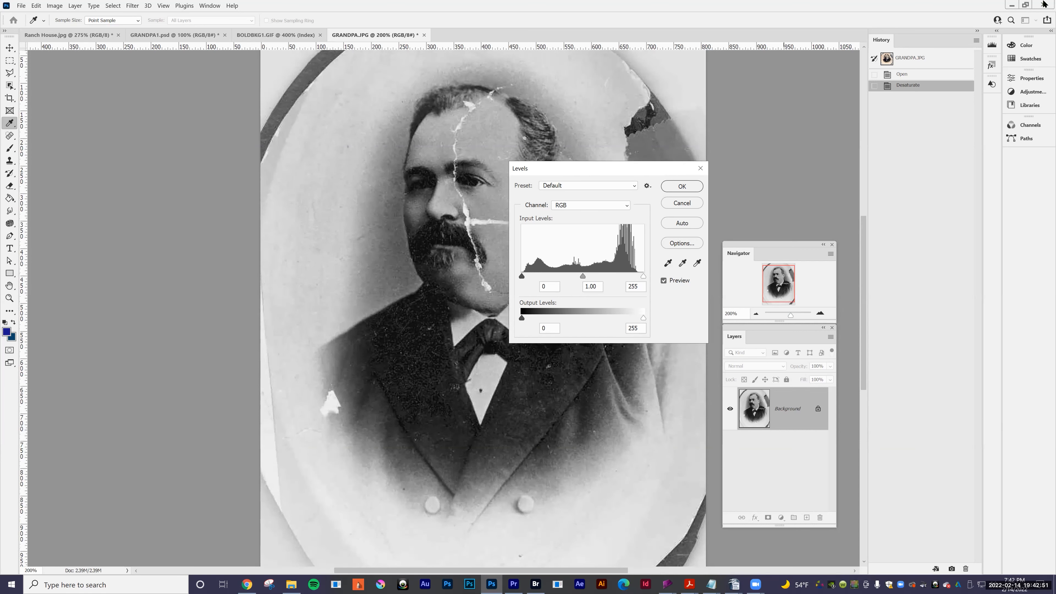
{"action": "left_click", "coordinate": [682, 203]}
Launch ZoomIt.exe from the Zoom it folder, try its screen magnification, and return to the portrait.
{"action": "left_click", "coordinate": [247, 584]}
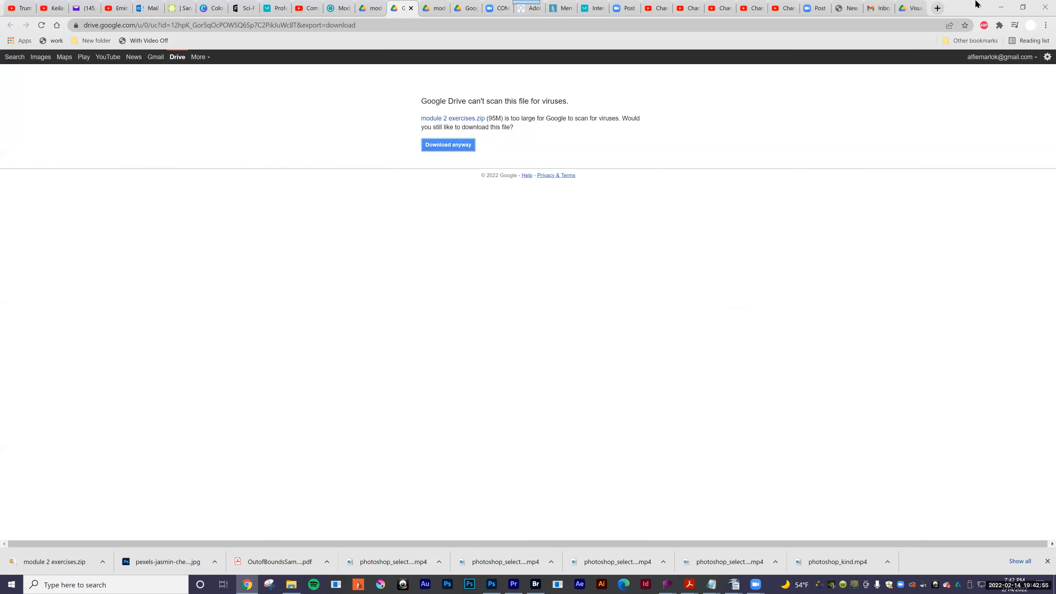
{"action": "left_click", "coordinate": [1001, 5]}
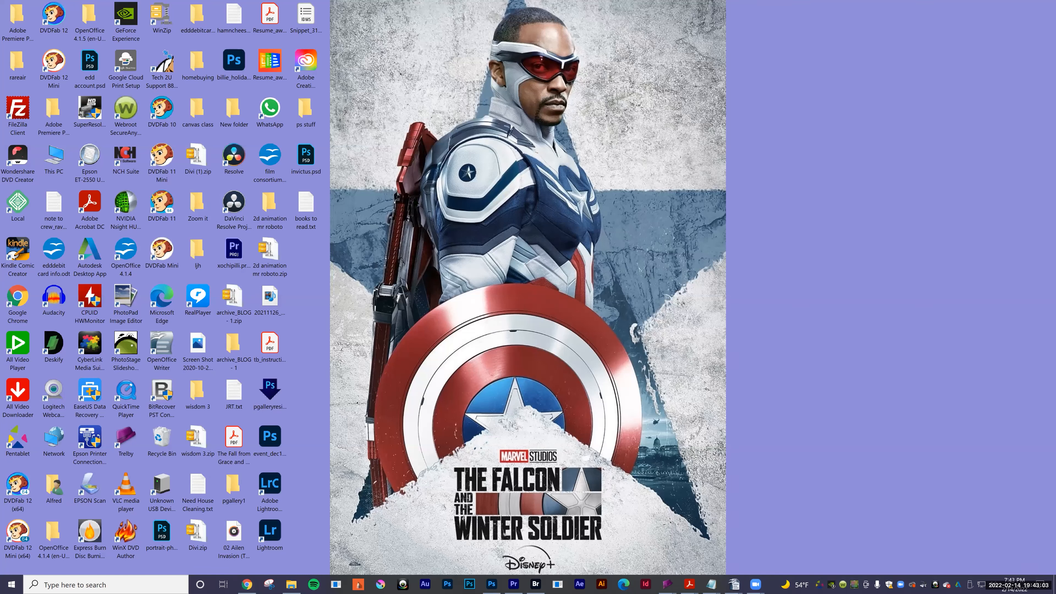
{"action": "double_click", "coordinate": [362, 184]}
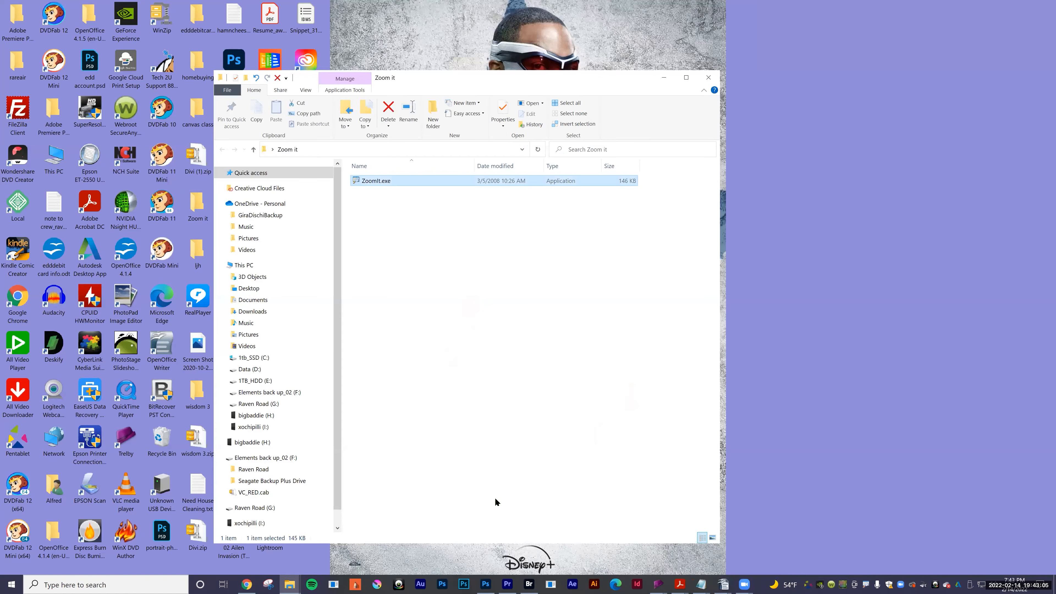
{"action": "key", "text": "ctrl+1"}
{"action": "key", "text": "Escape"}
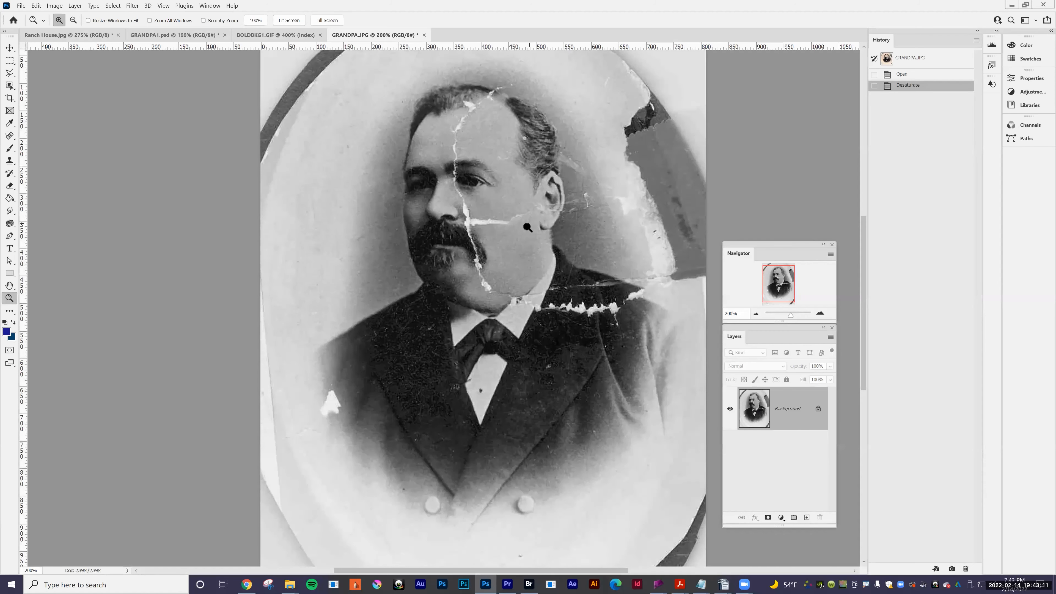
Open the Levels adjustment for the desaturated portrait and try darkening the midtones to 0.92.
{"action": "left_click", "coordinate": [59, 7]}
{"action": "mouse_move", "coordinate": [99, 27]}
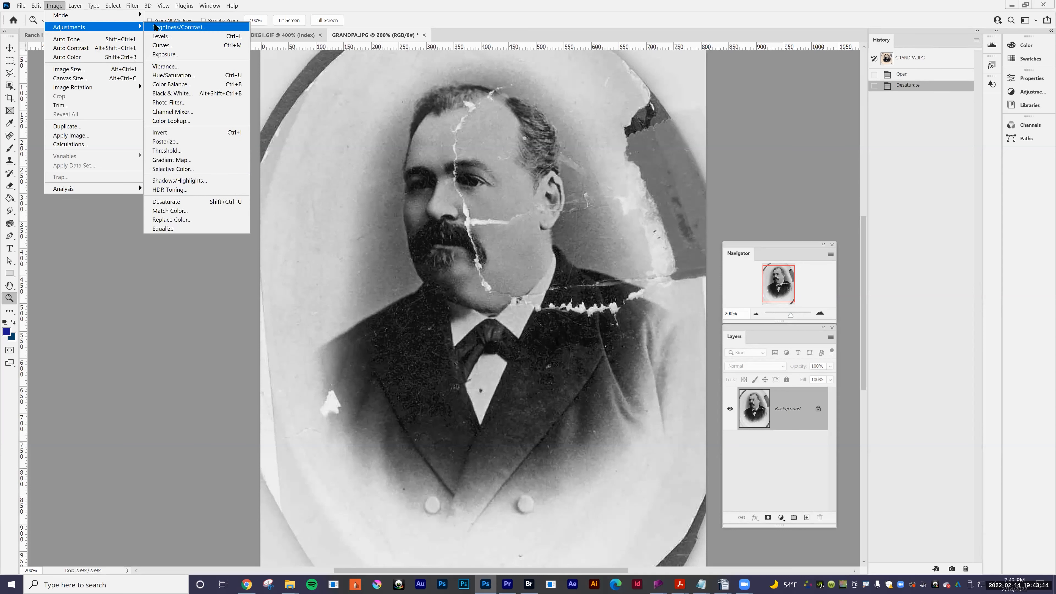
{"action": "left_click", "coordinate": [165, 40]}
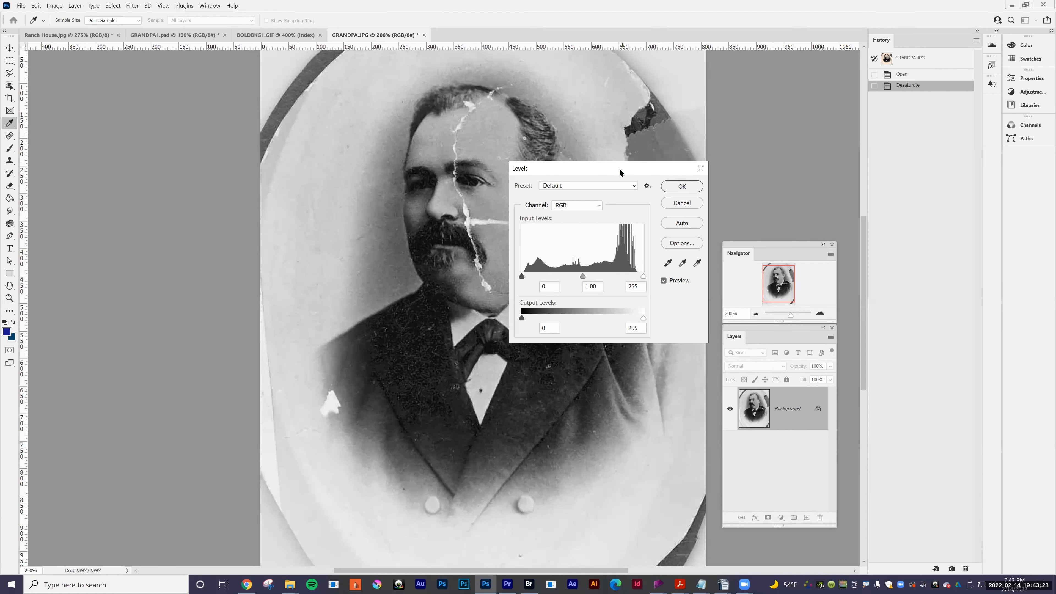
{"action": "left_click_drag", "start_coordinate": [623, 167], "coordinate": [628, 165]}
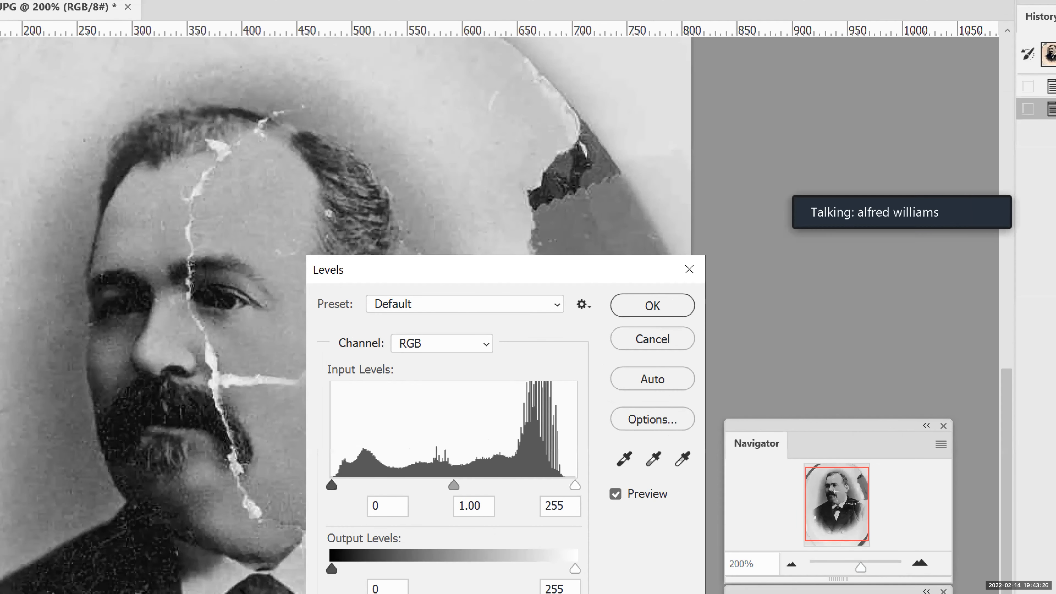
{"action": "mouse_move", "coordinate": [147, 388]}
{"action": "left_mouse_down"}
{"action": "mouse_move", "coordinate": [328, 396]}
{"action": "mouse_move", "coordinate": [318, 371]}
{"action": "mouse_move", "coordinate": [388, 398]}
{"action": "mouse_move", "coordinate": [286, 431]}
{"action": "left_mouse_up"}
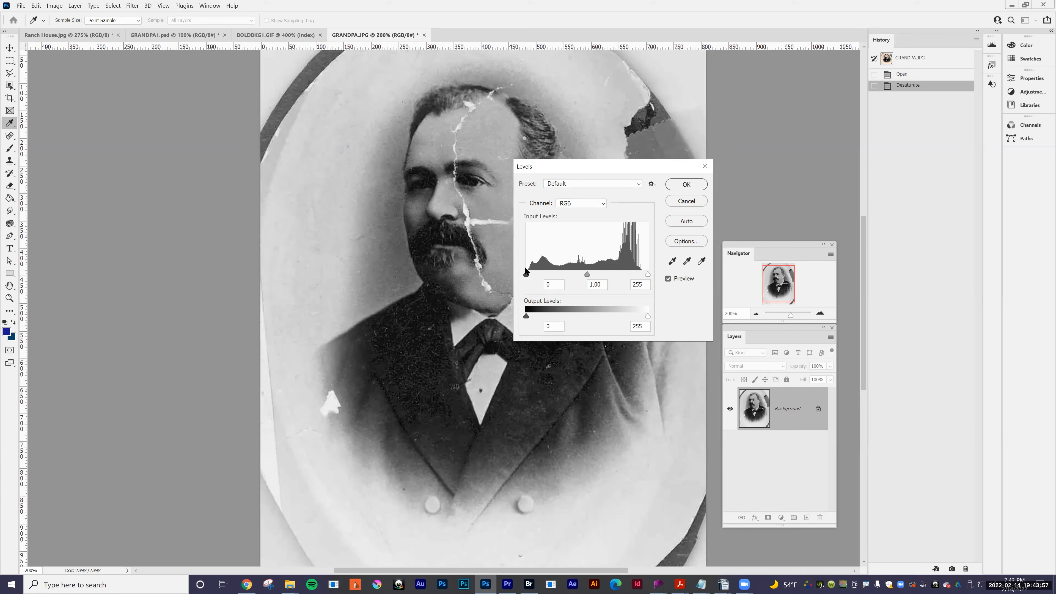
{"action": "mouse_move", "coordinate": [526, 275]}
{"action": "left_mouse_down"}
{"action": "mouse_move", "coordinate": [564, 272]}
{"action": "mouse_move", "coordinate": [522, 275]}
{"action": "left_mouse_up"}
{"action": "left_click_drag", "start_coordinate": [648, 275], "coordinate": [591, 277]}
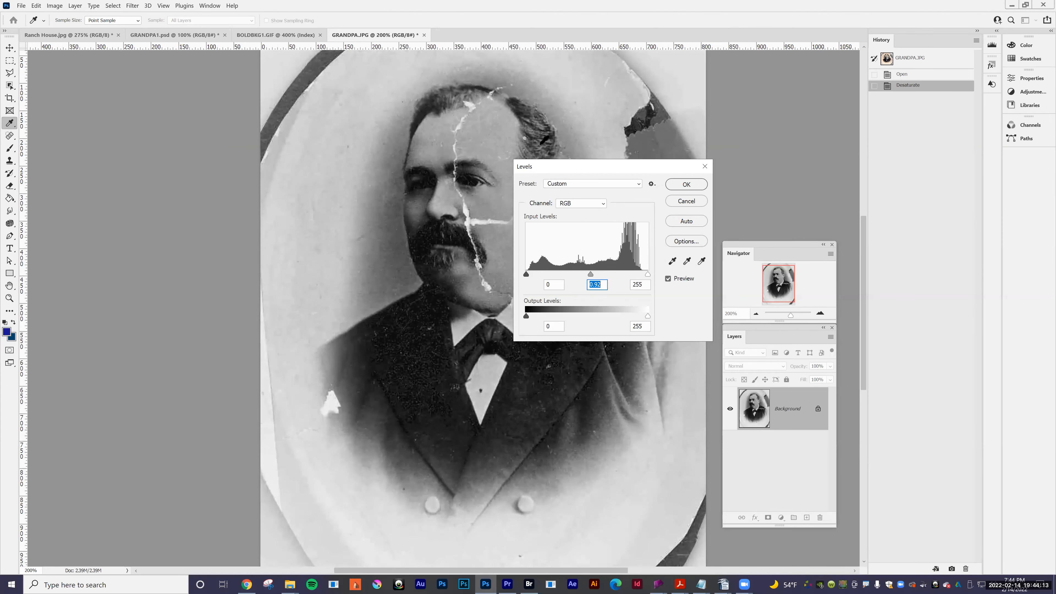
Lighten the midtones in Levels, set the white input level to 228, apply the adjustment, and undo it.
{"action": "left_click_drag", "start_coordinate": [589, 166], "coordinate": [633, 132]}
{"action": "left_click_drag", "start_coordinate": [634, 240], "coordinate": [624, 240]}
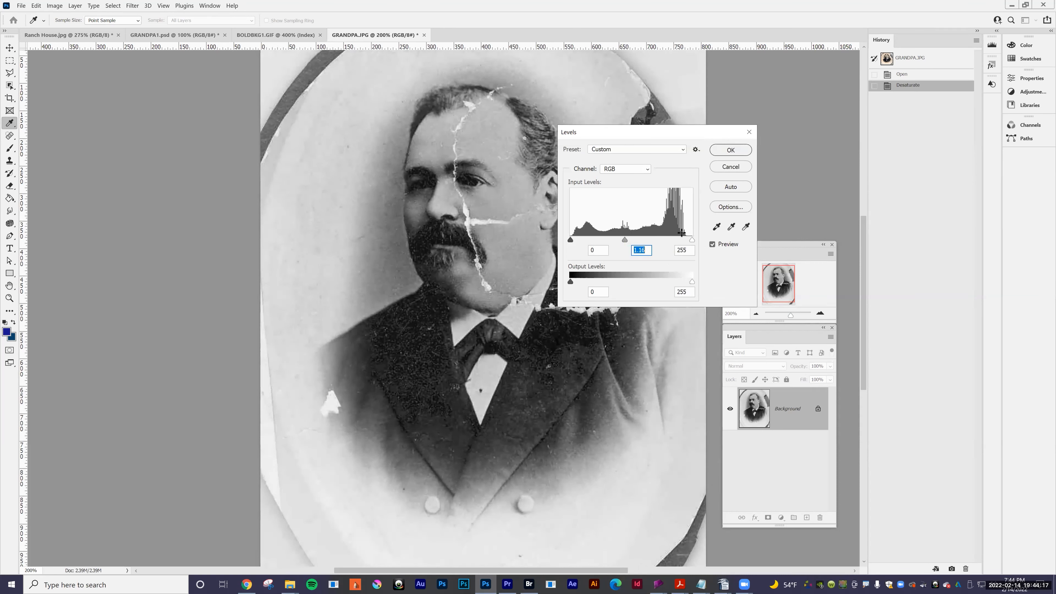
{"action": "left_click_drag", "start_coordinate": [692, 240], "coordinate": [616, 241]}
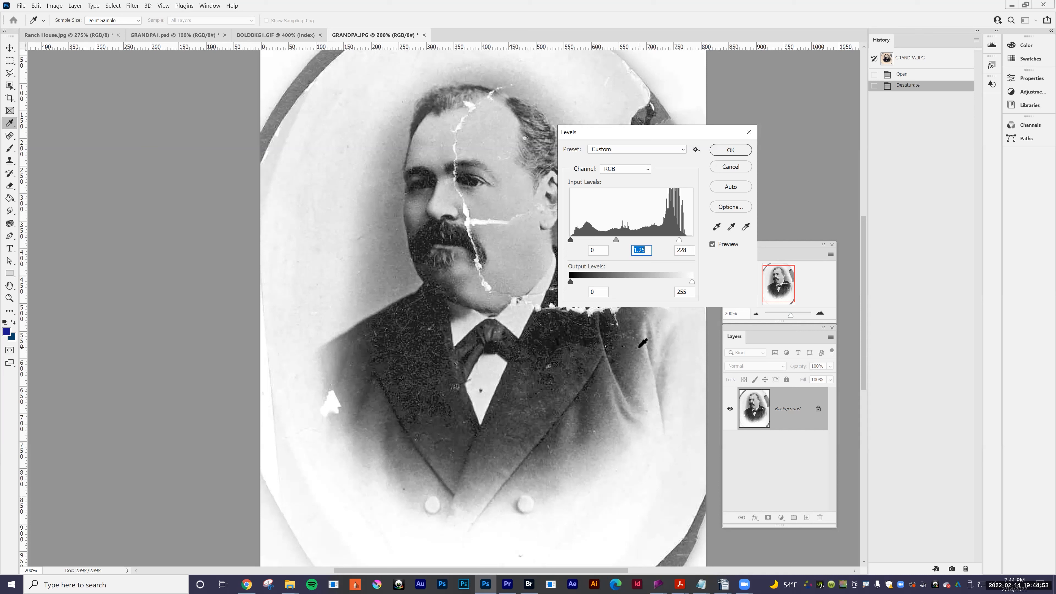
{"action": "left_click", "coordinate": [737, 151]}
{"action": "key", "text": "z"}
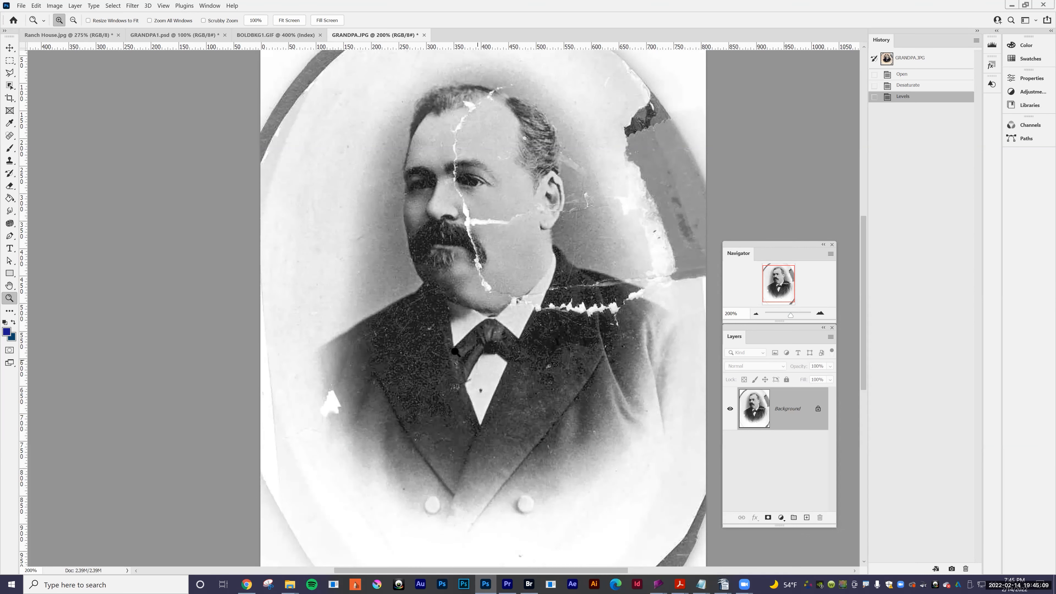
{"action": "left_click", "coordinate": [37, 5]}
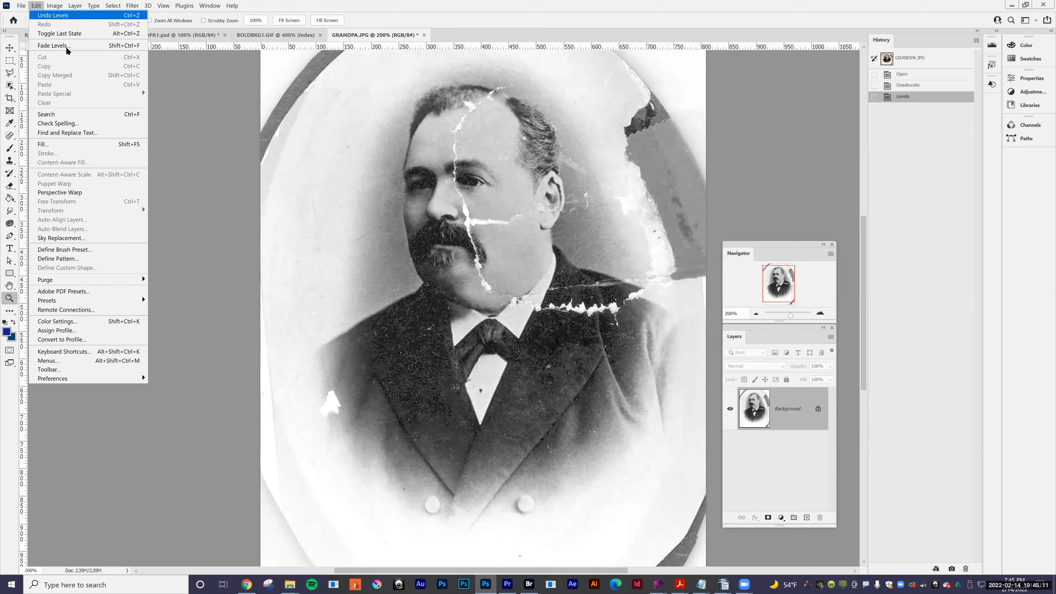
{"action": "left_click", "coordinate": [52, 15]}
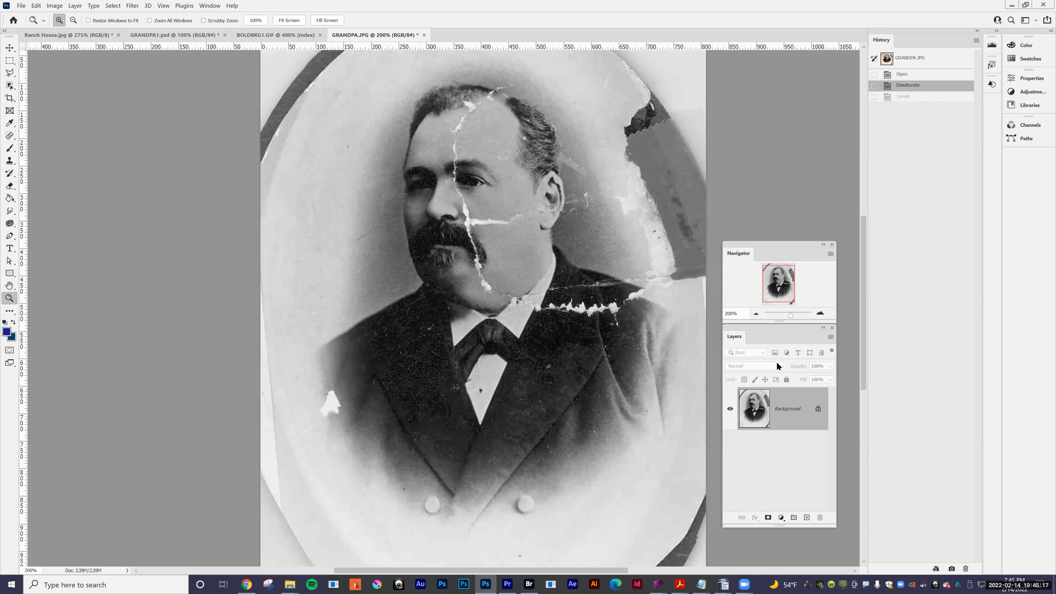
Add a Levels adjustment layer above the portrait with input levels 3, 1.38 and 215.
{"action": "left_click", "coordinate": [781, 518]}
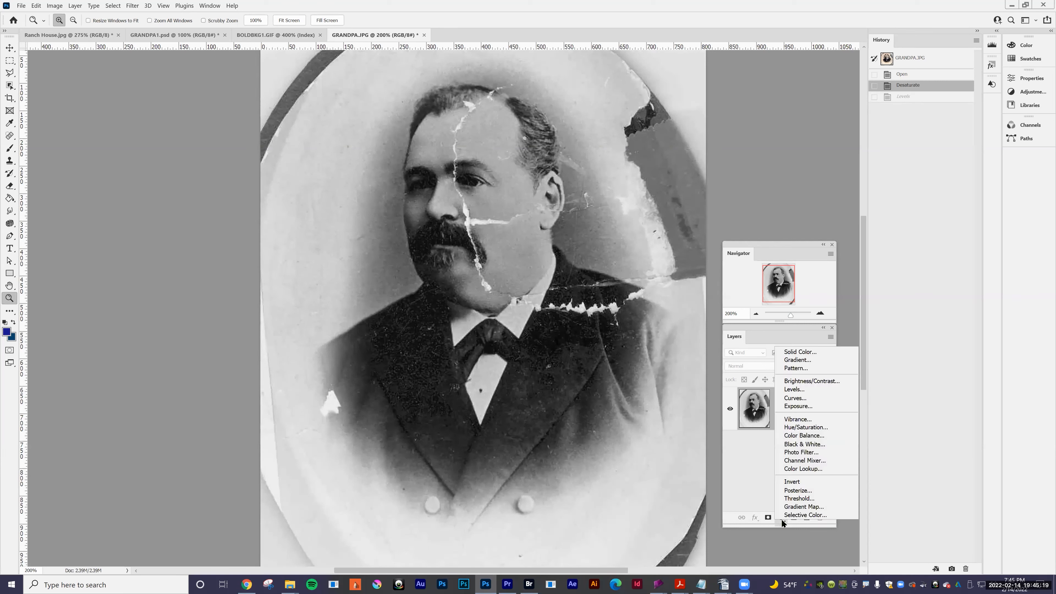
{"action": "left_click", "coordinate": [1024, 95]}
{"action": "left_click", "coordinate": [1016, 93]}
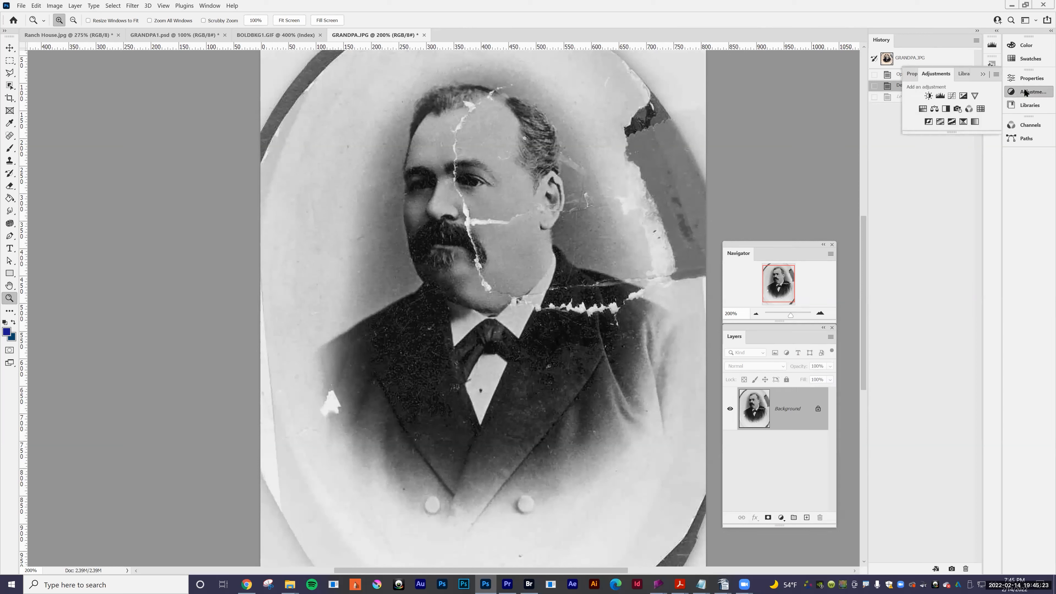
{"action": "left_click", "coordinate": [938, 95]}
{"action": "left_click_drag", "start_coordinate": [930, 189], "coordinate": [929, 216]}
{"action": "left_click_drag", "start_coordinate": [988, 175], "coordinate": [916, 178]}
{"action": "left_click_drag", "start_coordinate": [982, 176], "coordinate": [978, 177]}
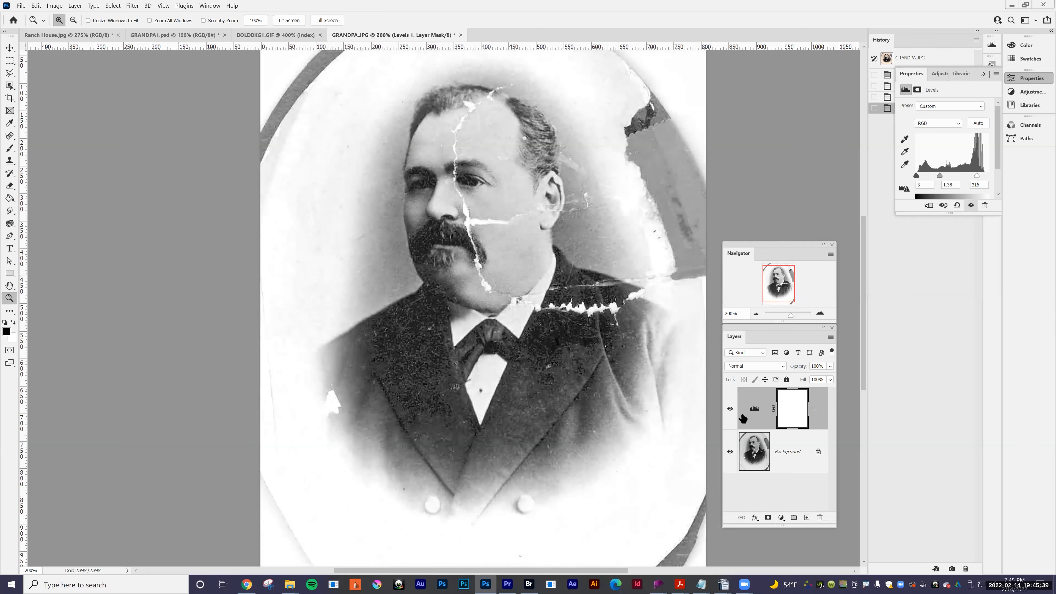
Move the Navigator and Layers panels higher, and compare the portrait with the Levels layer hidden and shown.
{"action": "left_click_drag", "start_coordinate": [748, 248], "coordinate": [746, 121]}
{"action": "left_click_drag", "start_coordinate": [744, 332], "coordinate": [740, 200]}
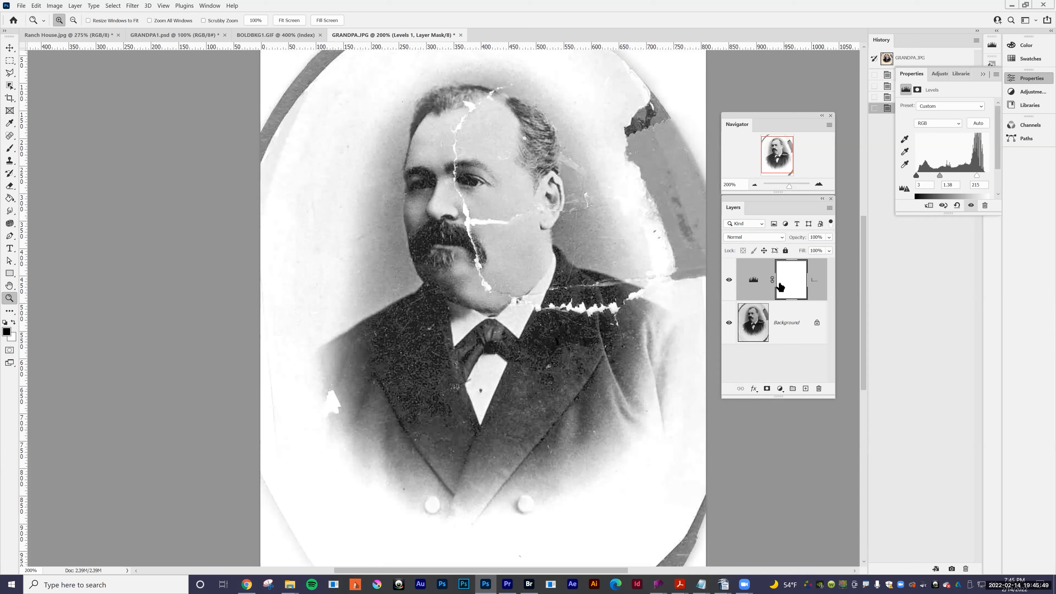
{"action": "left_click", "coordinate": [728, 281]}
{"action": "left_click", "coordinate": [729, 282]}
{"action": "left_click", "coordinate": [728, 281]}
{"action": "left_click", "coordinate": [728, 281]}
Make the Background layer active, review the healing and stamp tools, and choose the Clone Stamp tool.
{"action": "left_click", "coordinate": [768, 335]}
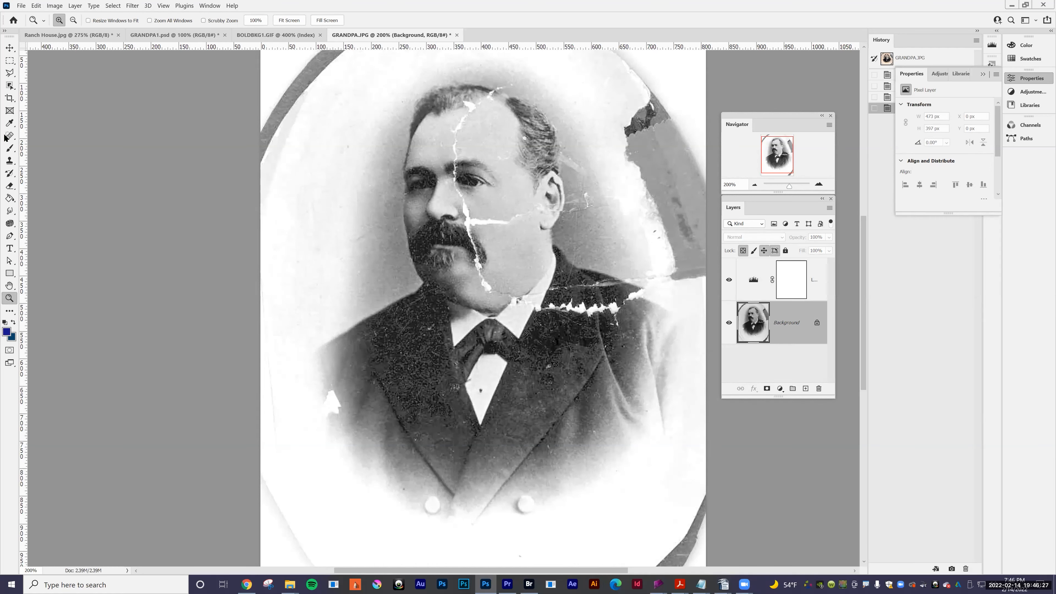
{"action": "left_click", "coordinate": [11, 162]}
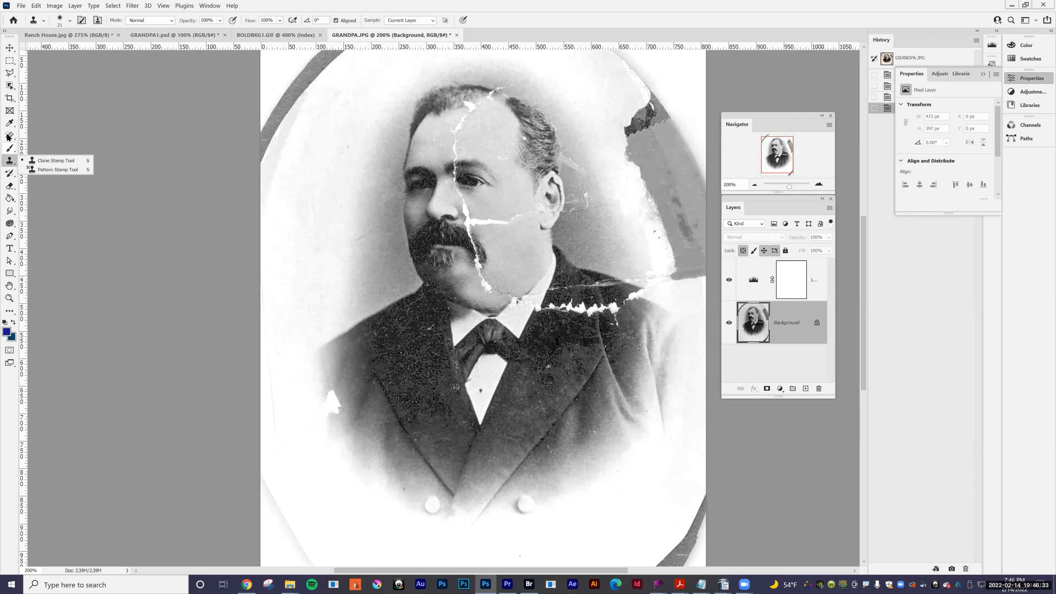
{"action": "left_click", "coordinate": [8, 137]}
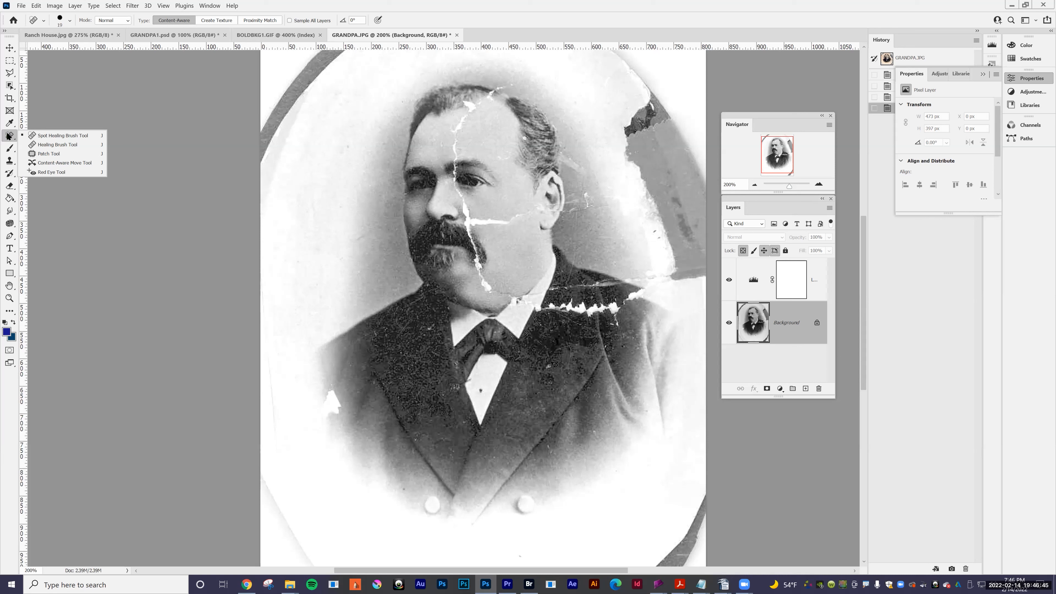
{"action": "left_click", "coordinate": [9, 137]}
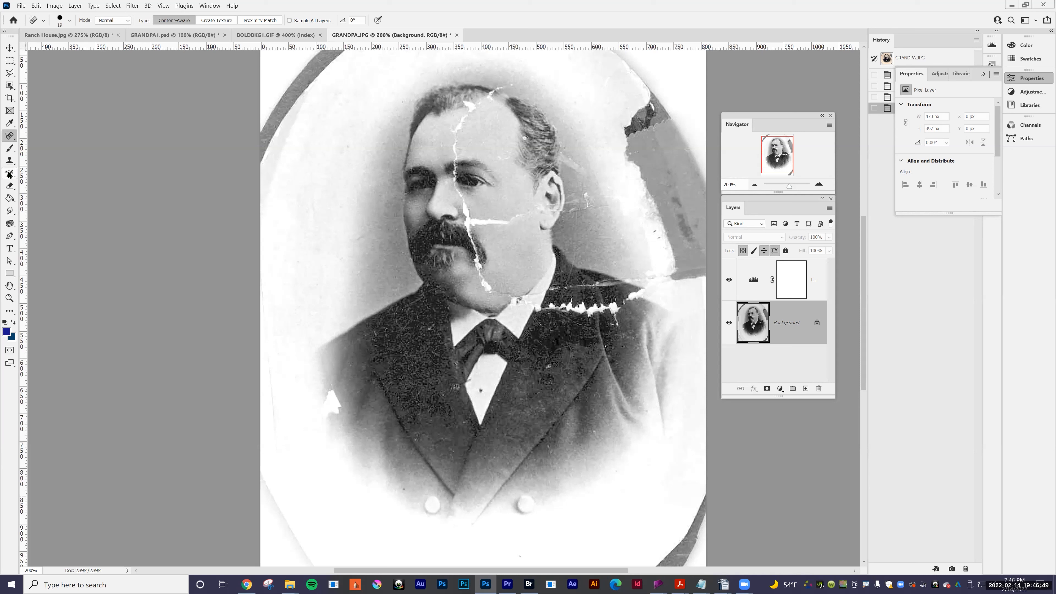
{"action": "left_click_drag", "start_coordinate": [10, 163], "coordinate": [47, 161]}
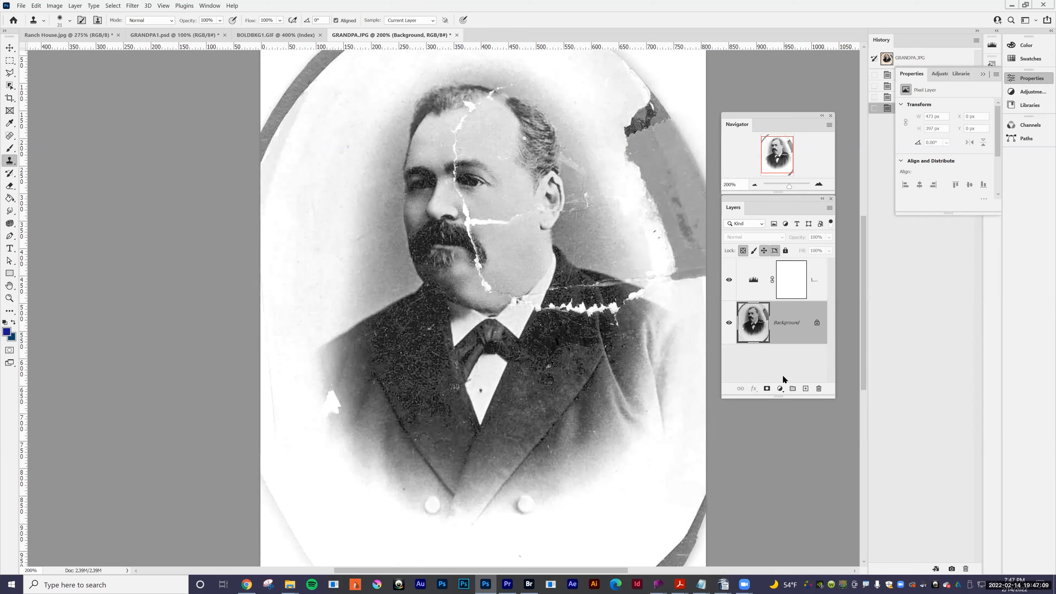
{"action": "left_click", "coordinate": [779, 389]}
{"action": "left_click", "coordinate": [780, 392]}
{"action": "left_click", "coordinate": [59, 6]}
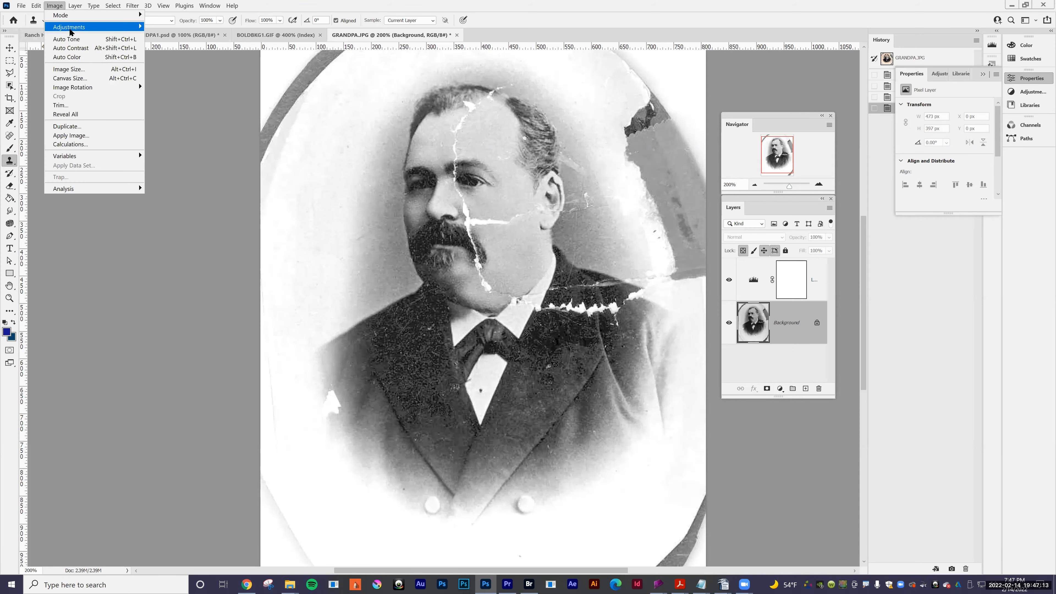
{"action": "mouse_move", "coordinate": [70, 28]}
{"action": "left_click", "coordinate": [800, 4]}
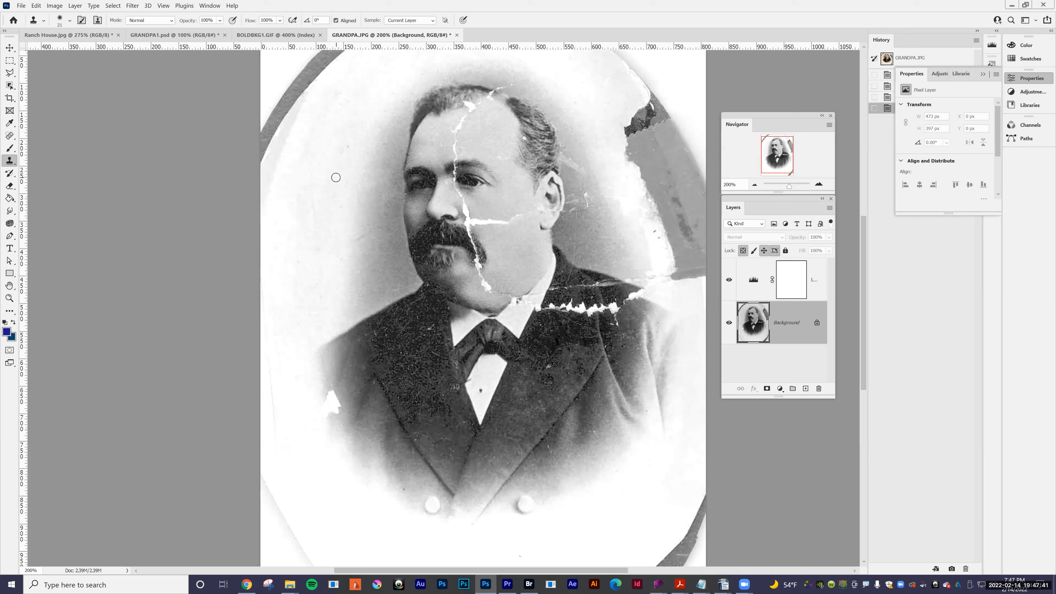
Try smaller and larger Clone Stamp brushes and settle on a 60 px brush.
{"action": "key", "text": "bracketright"}
{"action": "key", "text": "bracketright"}
{"action": "key", "text": "bracketright"}
{"action": "key", "text": "bracketright"}
{"action": "key", "text": "bracketright"}
{"action": "key", "text": "bracketright"}
{"action": "key", "text": "bracketleft"}
{"action": "key", "text": "bracketleft"}
{"action": "key", "text": "bracketleft"}
{"action": "key", "text": "bracketleft"}
{"action": "key", "text": "bracketleft"}
{"action": "key", "text": "bracketright"}
{"action": "key", "text": "bracketright"}
{"action": "key", "text": "bracketright"}
{"action": "key", "text": "bracketright"}
{"action": "key", "text": "bracketright"}
{"action": "key", "text": "bracketright"}
{"action": "key", "text": "bracketright"}
{"action": "key", "text": "bracketright"}
{"action": "key", "text": "bracketright"}
{"action": "key", "text": "bracketleft"}
{"action": "key", "text": "bracketleft"}
{"action": "key", "text": "bracketleft"}
{"action": "key", "text": "bracketleft"}
{"action": "key", "text": "bracketleft"}
{"action": "key", "text": "bracketright"}
{"action": "key", "text": "bracketright"}
Sample the man's eye with the Clone Stamp, paint a second face on the pale background beside him, and undo it.
{"action": "left_click", "coordinate": [420, 185], "text": "alt"}
{"action": "left_click", "coordinate": [490, 250]}
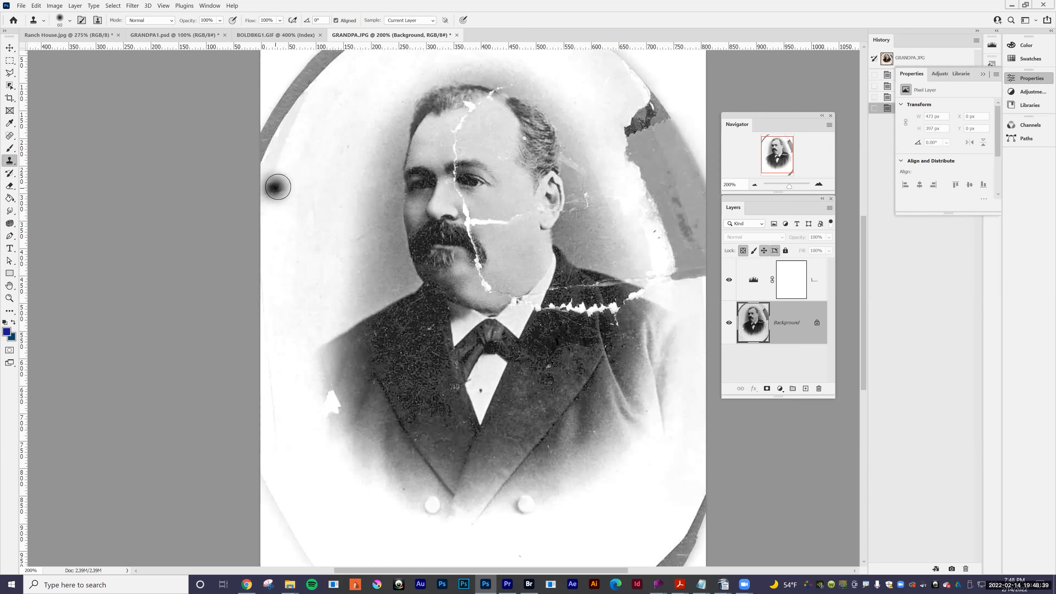
{"action": "mouse_move", "coordinate": [288, 191]}
{"action": "left_mouse_down"}
{"action": "mouse_move", "coordinate": [303, 216]}
{"action": "mouse_move", "coordinate": [327, 191]}
{"action": "mouse_move", "coordinate": [279, 164]}
{"action": "mouse_move", "coordinate": [305, 143]}
{"action": "mouse_move", "coordinate": [337, 150]}
{"action": "mouse_move", "coordinate": [352, 196]}
{"action": "mouse_move", "coordinate": [360, 185]}
{"action": "mouse_move", "coordinate": [286, 143]}
{"action": "mouse_move", "coordinate": [289, 225]}
{"action": "mouse_move", "coordinate": [307, 253]}
{"action": "mouse_move", "coordinate": [358, 237]}
{"action": "mouse_move", "coordinate": [378, 216]}
{"action": "mouse_move", "coordinate": [346, 130]}
{"action": "mouse_move", "coordinate": [335, 202]}
{"action": "left_mouse_up"}
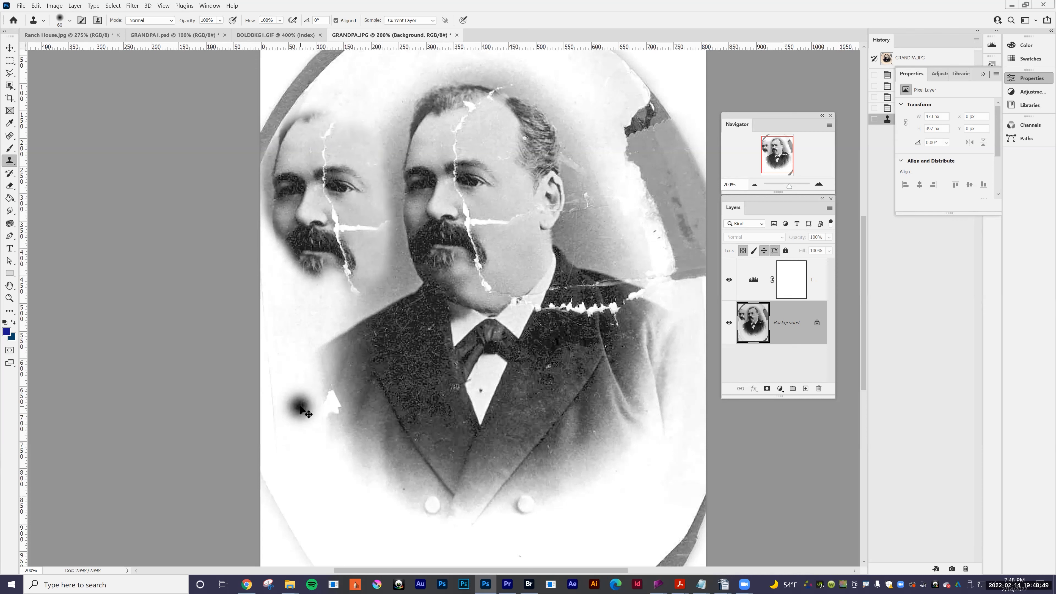
{"action": "key", "text": "ctrl+z"}
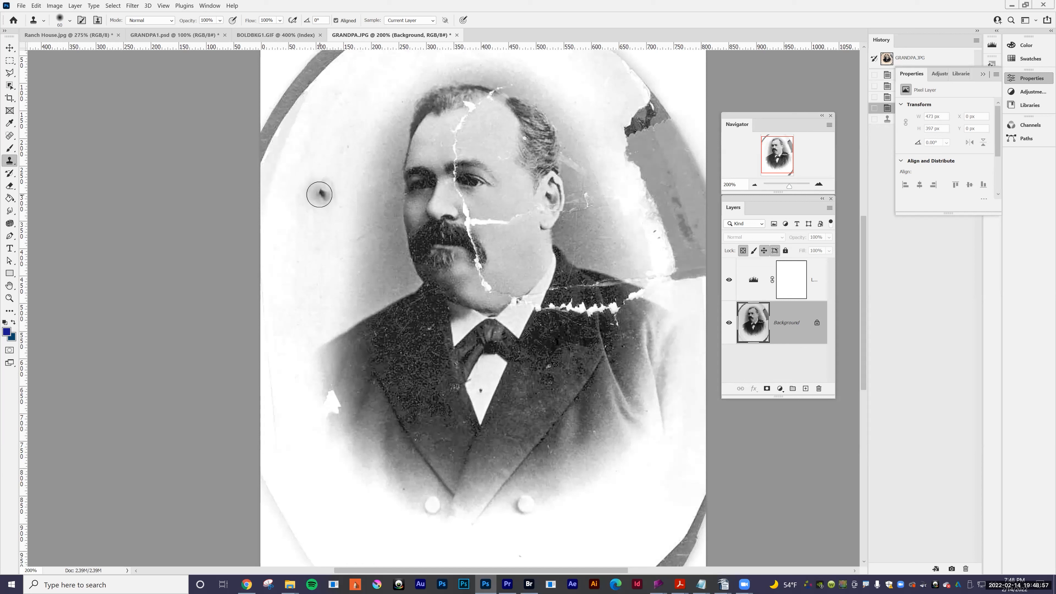
Clone the man's ear and side hair onto the pale background beside his face, and undo the stroke.
{"action": "mouse_move", "coordinate": [319, 194]}
{"action": "left_mouse_down"}
{"action": "mouse_move", "coordinate": [320, 165]}
{"action": "mouse_move", "coordinate": [305, 171]}
{"action": "mouse_move", "coordinate": [306, 223]}
{"action": "mouse_move", "coordinate": [334, 177]}
{"action": "left_mouse_up"}
{"action": "mouse_move", "coordinate": [319, 138]}
{"action": "left_mouse_down"}
{"action": "mouse_move", "coordinate": [307, 169]}
{"action": "mouse_move", "coordinate": [318, 219]}
{"action": "left_mouse_up"}
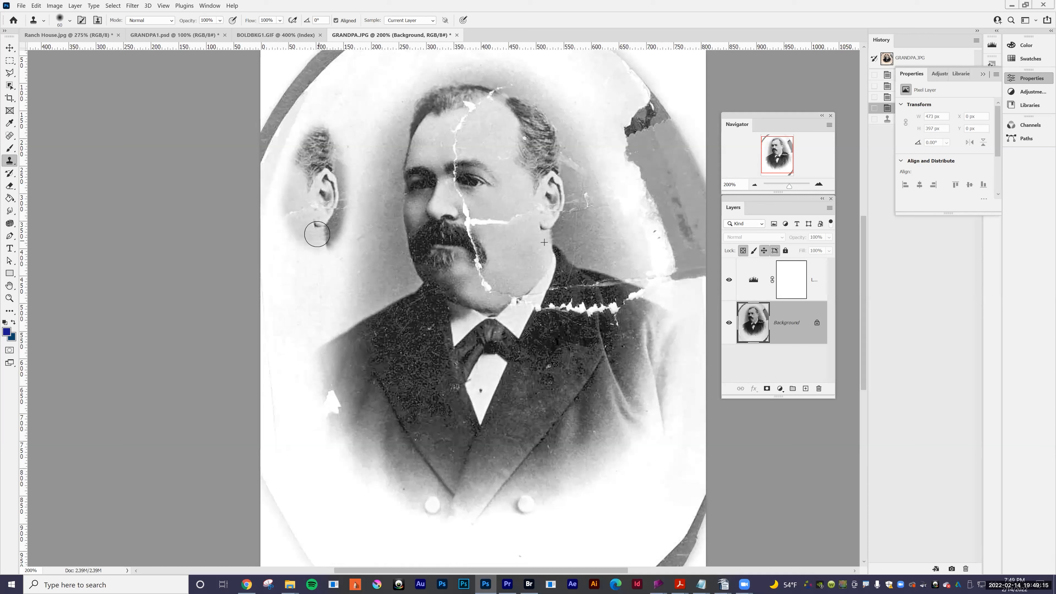
{"action": "left_click_drag", "start_coordinate": [302, 179], "coordinate": [305, 181]}
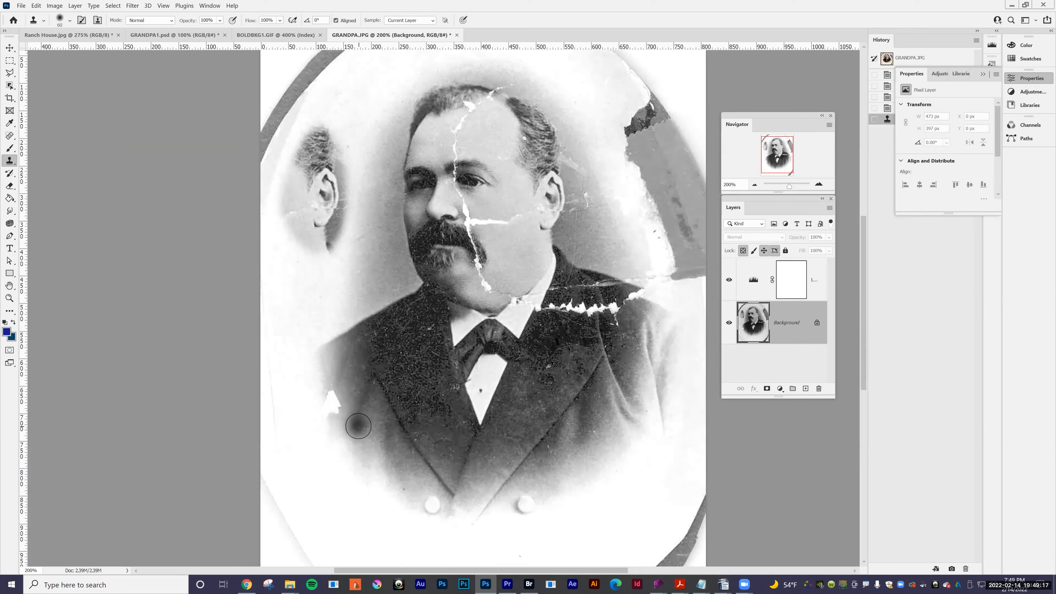
{"action": "key", "text": "ctrl+z"}
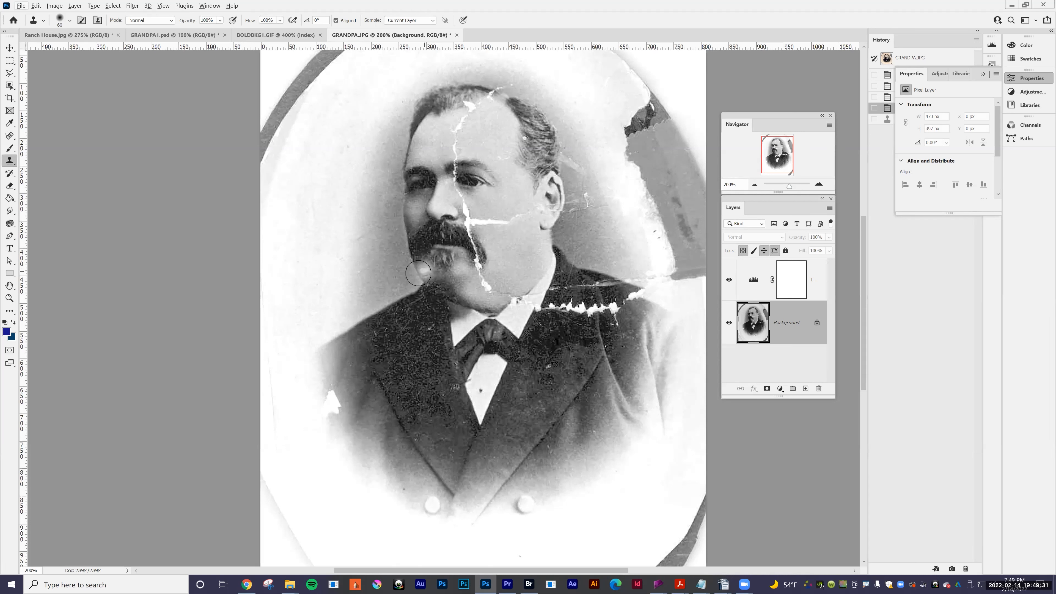
Sample the area between the man's eyes with the Clone Stamp and enlarge the brush to 90 px.
{"action": "left_click", "coordinate": [439, 181], "text": "alt"}
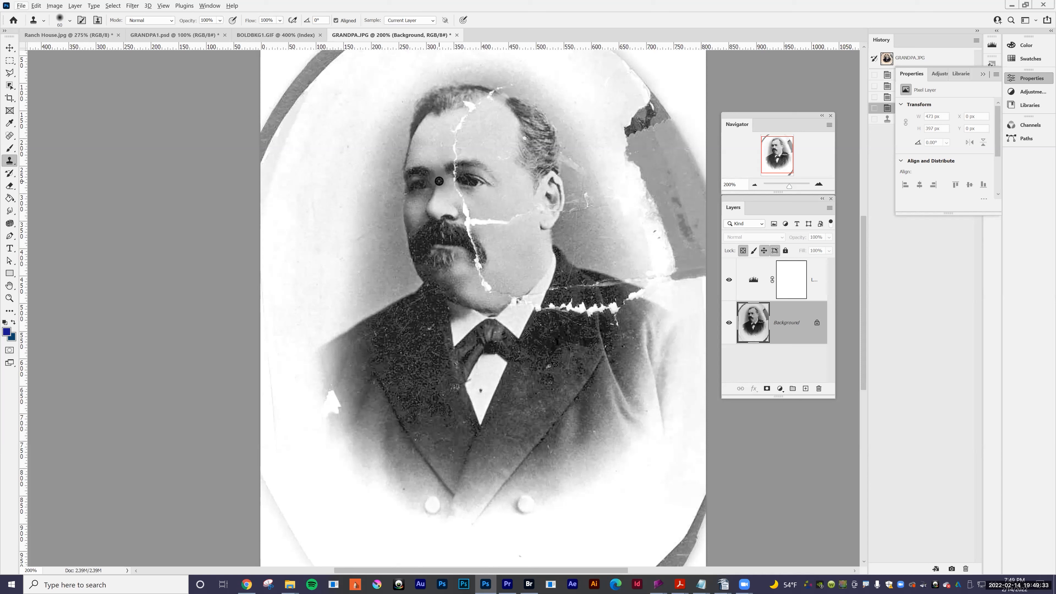
{"action": "key", "text": "bracketright"}
{"action": "key", "text": "bracketright"}
{"action": "key", "text": "bracketright"}
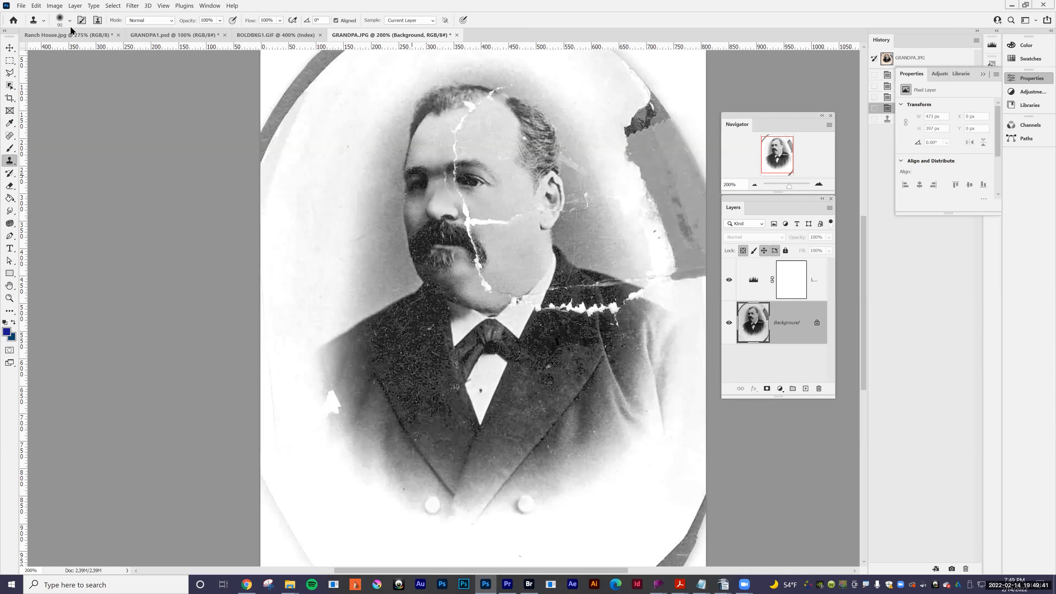
Create a white 581 × 662 px RGB document, clone the portrait into it, and return to GRANDPA.JPG.
{"action": "left_click", "coordinate": [21, 6]}
{"action": "left_click", "coordinate": [25, 15]}
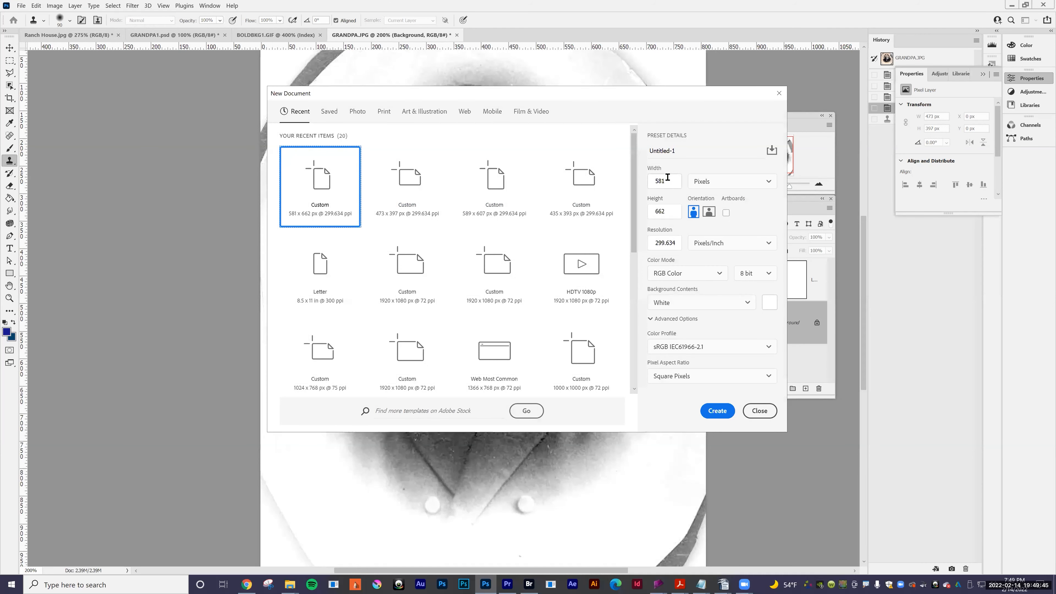
{"action": "left_click", "coordinate": [717, 411]}
{"action": "mouse_move", "coordinate": [374, 305]}
{"action": "left_mouse_down"}
{"action": "mouse_move", "coordinate": [390, 267]}
{"action": "mouse_move", "coordinate": [437, 268]}
{"action": "mouse_move", "coordinate": [446, 303]}
{"action": "mouse_move", "coordinate": [461, 313]}
{"action": "mouse_move", "coordinate": [476, 294]}
{"action": "mouse_move", "coordinate": [422, 240]}
{"action": "mouse_move", "coordinate": [459, 293]}
{"action": "mouse_move", "coordinate": [481, 251]}
{"action": "mouse_move", "coordinate": [433, 216]}
{"action": "mouse_move", "coordinate": [419, 249]}
{"action": "mouse_move", "coordinate": [437, 347]}
{"action": "mouse_move", "coordinate": [426, 348]}
{"action": "mouse_move", "coordinate": [450, 331]}
{"action": "mouse_move", "coordinate": [521, 352]}
{"action": "mouse_move", "coordinate": [503, 298]}
{"action": "mouse_move", "coordinate": [541, 409]}
{"action": "mouse_move", "coordinate": [442, 314]}
{"action": "mouse_move", "coordinate": [467, 386]}
{"action": "mouse_move", "coordinate": [382, 354]}
{"action": "mouse_move", "coordinate": [360, 391]}
{"action": "mouse_move", "coordinate": [404, 369]}
{"action": "mouse_move", "coordinate": [298, 308]}
{"action": "mouse_move", "coordinate": [495, 296]}
{"action": "mouse_move", "coordinate": [692, 450]}
{"action": "left_mouse_up"}
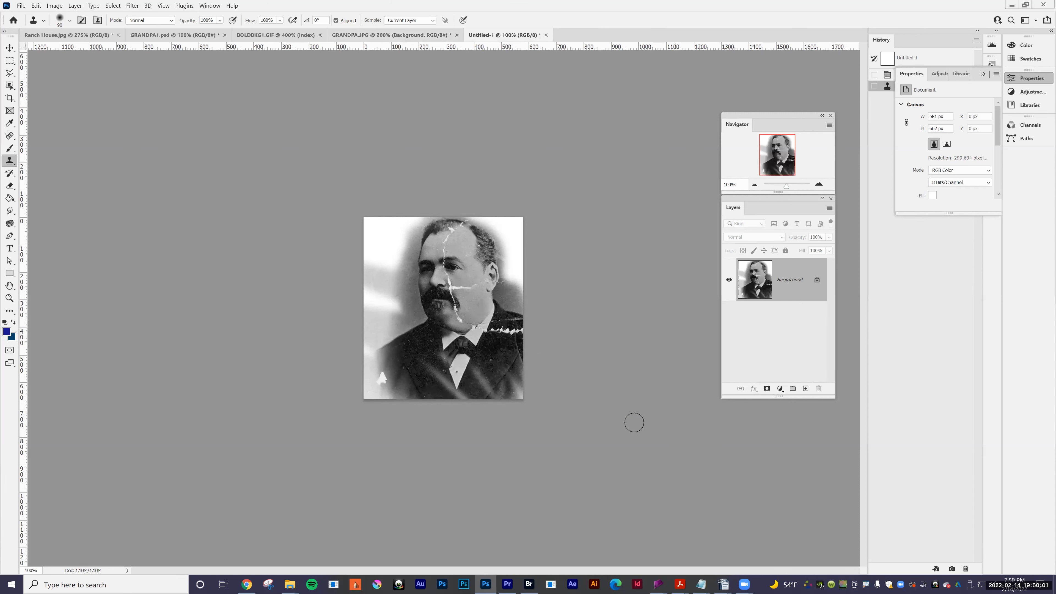
{"action": "left_click", "coordinate": [368, 36]}
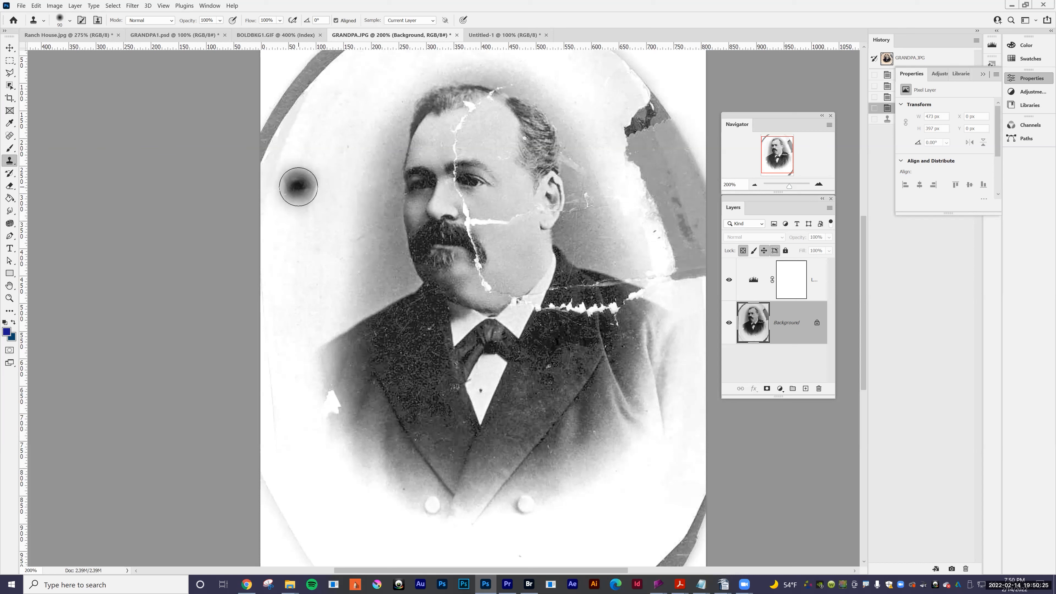
Clone the face beside the man in separate strokes with Aligned on, and undo them while keeping the Levels layer.
{"action": "mouse_move", "coordinate": [297, 186]}
{"action": "left_mouse_down"}
{"action": "mouse_move", "coordinate": [302, 197]}
{"action": "mouse_move", "coordinate": [307, 179]}
{"action": "mouse_move", "coordinate": [317, 191]}
{"action": "mouse_move", "coordinate": [319, 208]}
{"action": "mouse_move", "coordinate": [309, 173]}
{"action": "mouse_move", "coordinate": [295, 219]}
{"action": "mouse_move", "coordinate": [302, 208]}
{"action": "mouse_move", "coordinate": [308, 262]}
{"action": "mouse_move", "coordinate": [336, 228]}
{"action": "mouse_move", "coordinate": [342, 255]}
{"action": "mouse_move", "coordinate": [348, 187]}
{"action": "mouse_move", "coordinate": [358, 206]}
{"action": "mouse_move", "coordinate": [361, 194]}
{"action": "mouse_move", "coordinate": [361, 130]}
{"action": "mouse_move", "coordinate": [362, 158]}
{"action": "mouse_move", "coordinate": [348, 118]}
{"action": "mouse_move", "coordinate": [346, 134]}
{"action": "left_mouse_up"}
{"action": "left_click", "coordinate": [346, 131]}
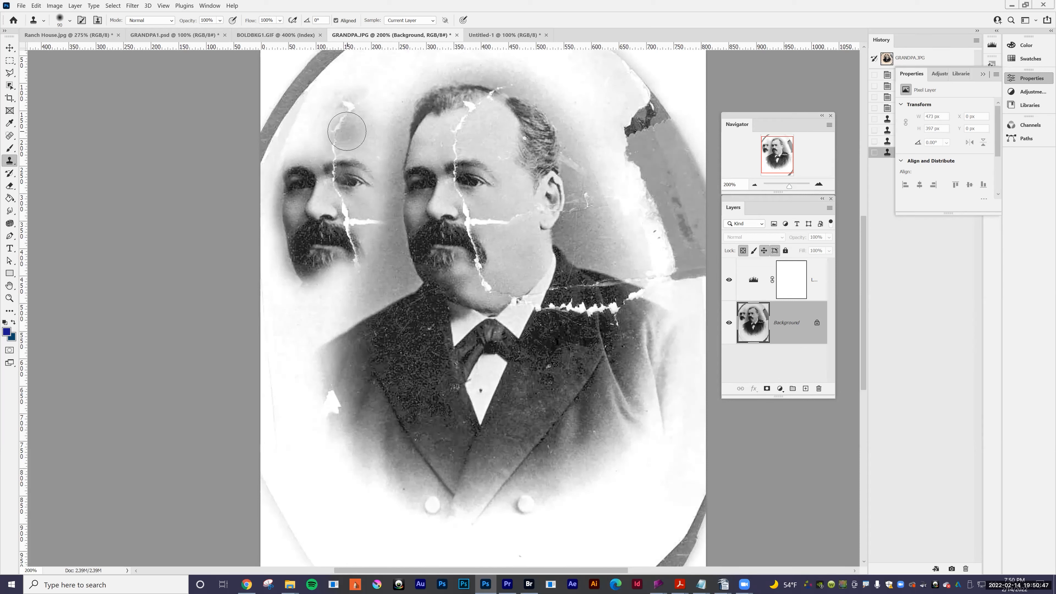
{"action": "key", "text": "ctrl+z"}
{"action": "key", "text": "ctrl+z"}
{"action": "key", "text": "ctrl+z"}
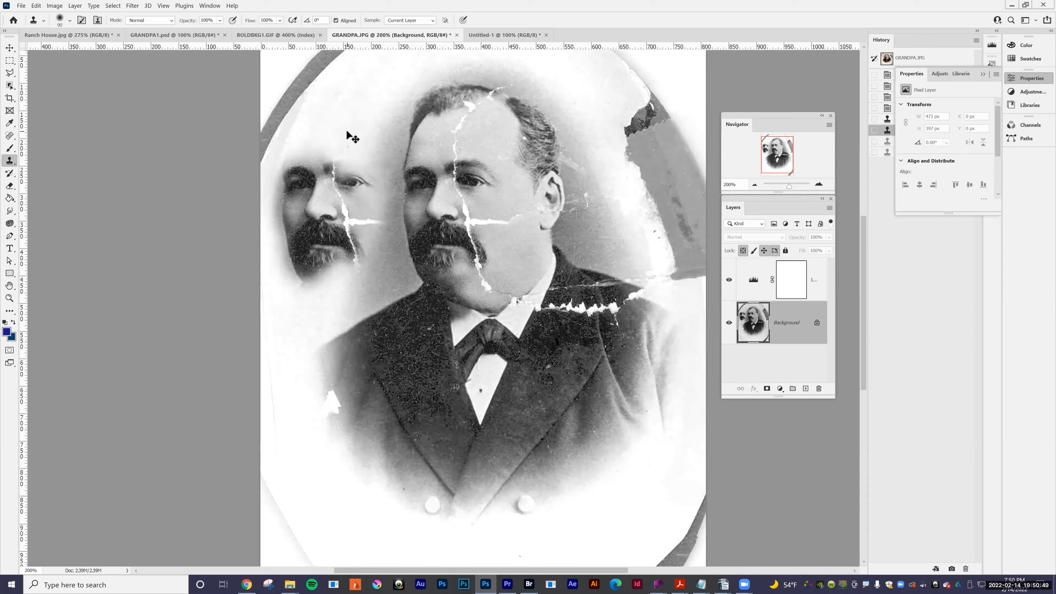
{"action": "key", "text": "ctrl+z"}
{"action": "key", "text": "ctrl+z"}
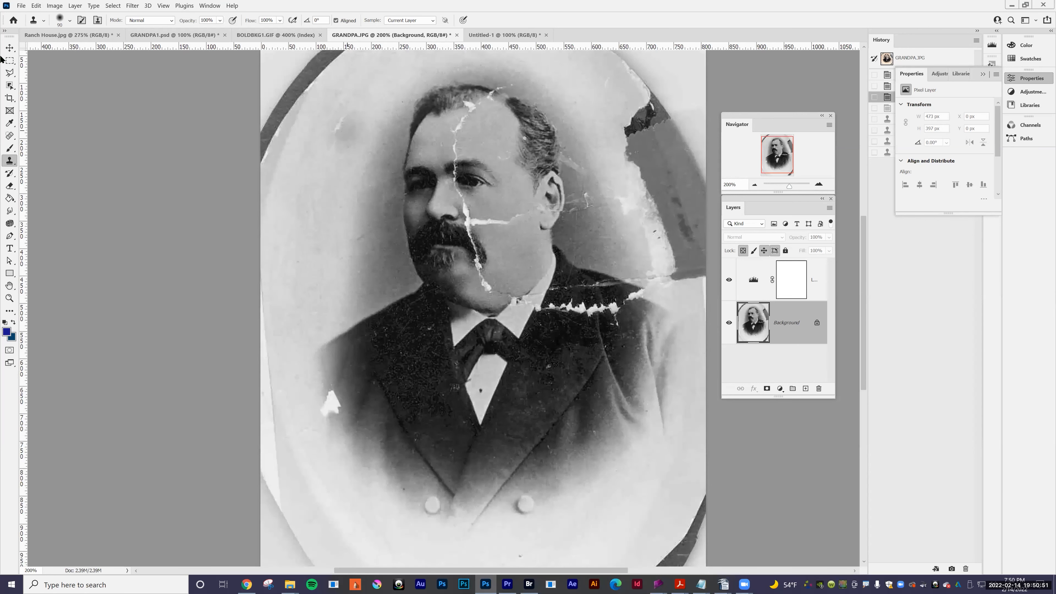
{"action": "left_click", "coordinate": [37, 6]}
{"action": "left_click", "coordinate": [41, 24]}
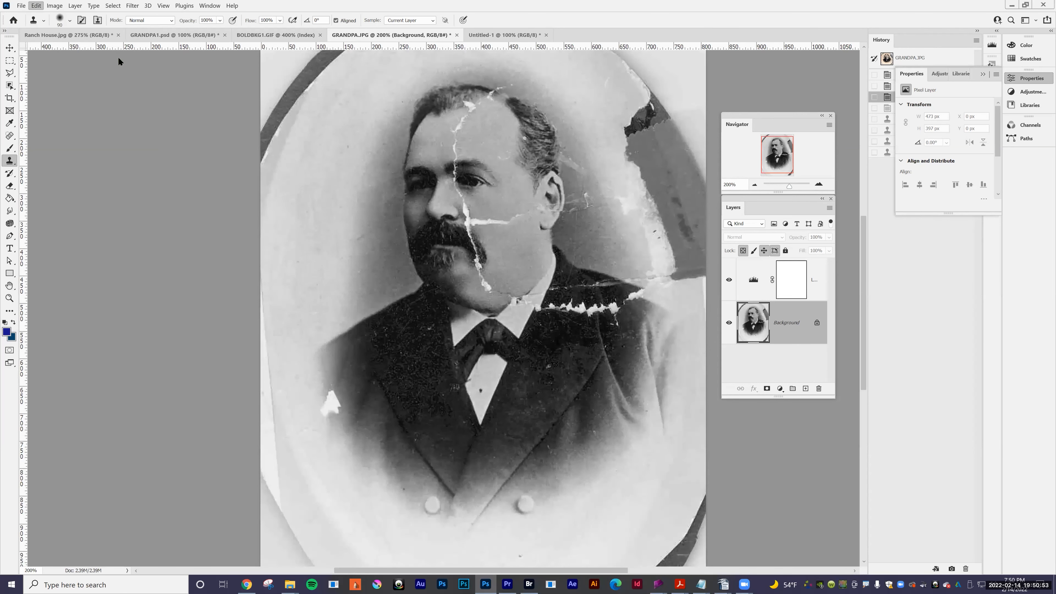
Turn off Aligned, clone the sampled eye onto the pale background in separate strokes, and undo those strokes.
{"action": "left_click", "coordinate": [336, 21]}
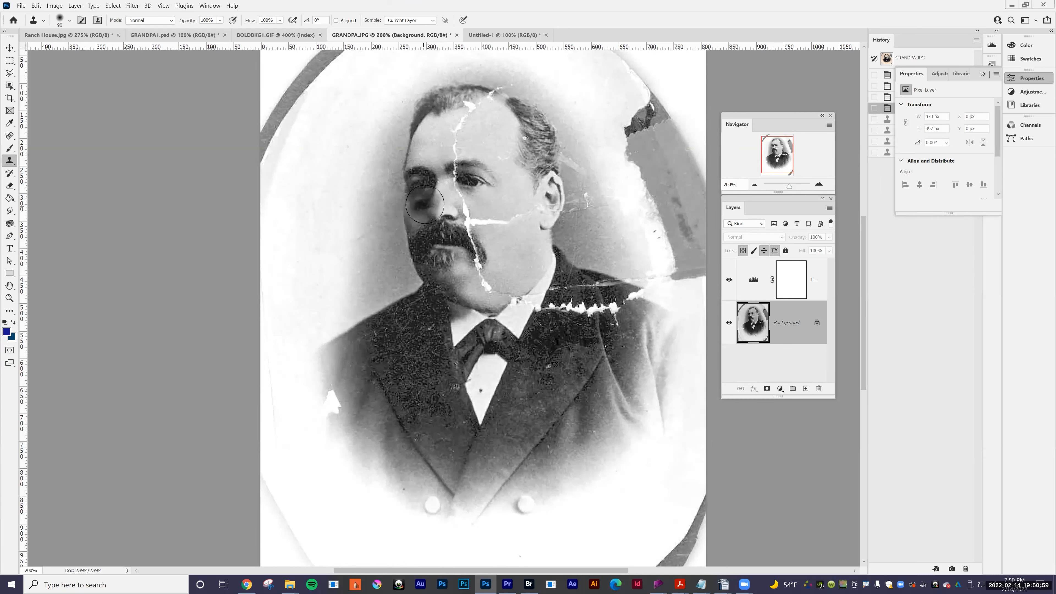
{"action": "left_click", "coordinate": [422, 184], "text": "alt"}
{"action": "mouse_move", "coordinate": [283, 219]}
{"action": "left_mouse_down"}
{"action": "mouse_move", "coordinate": [293, 246]}
{"action": "mouse_move", "coordinate": [306, 237]}
{"action": "mouse_move", "coordinate": [299, 250]}
{"action": "mouse_move", "coordinate": [312, 216]}
{"action": "mouse_move", "coordinate": [315, 244]}
{"action": "mouse_move", "coordinate": [317, 217]}
{"action": "mouse_move", "coordinate": [321, 246]}
{"action": "left_mouse_up"}
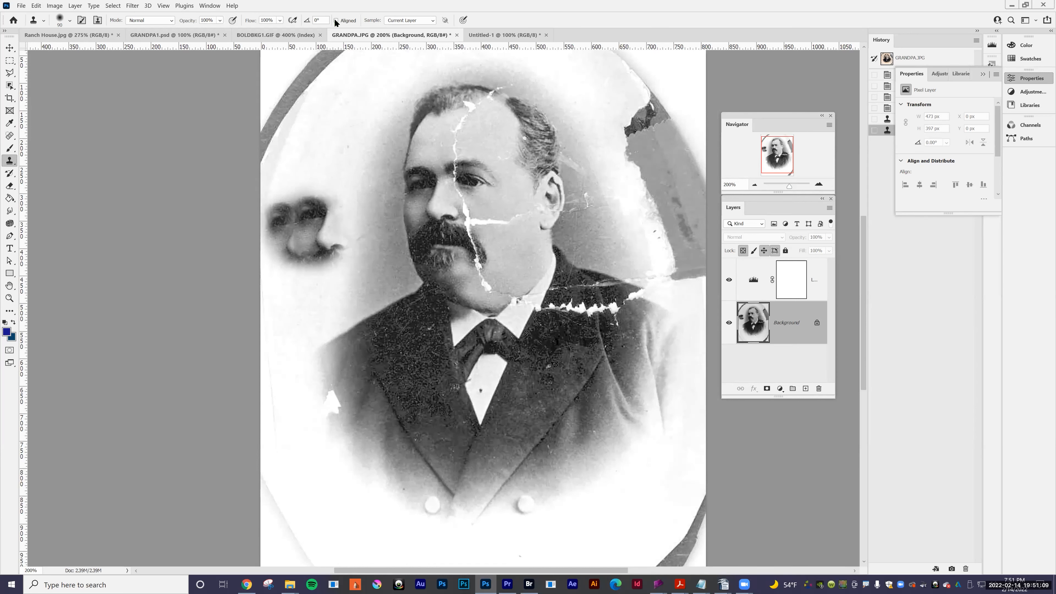
{"action": "key", "text": "ctrl+z"}
{"action": "key", "text": "ctrl+z"}
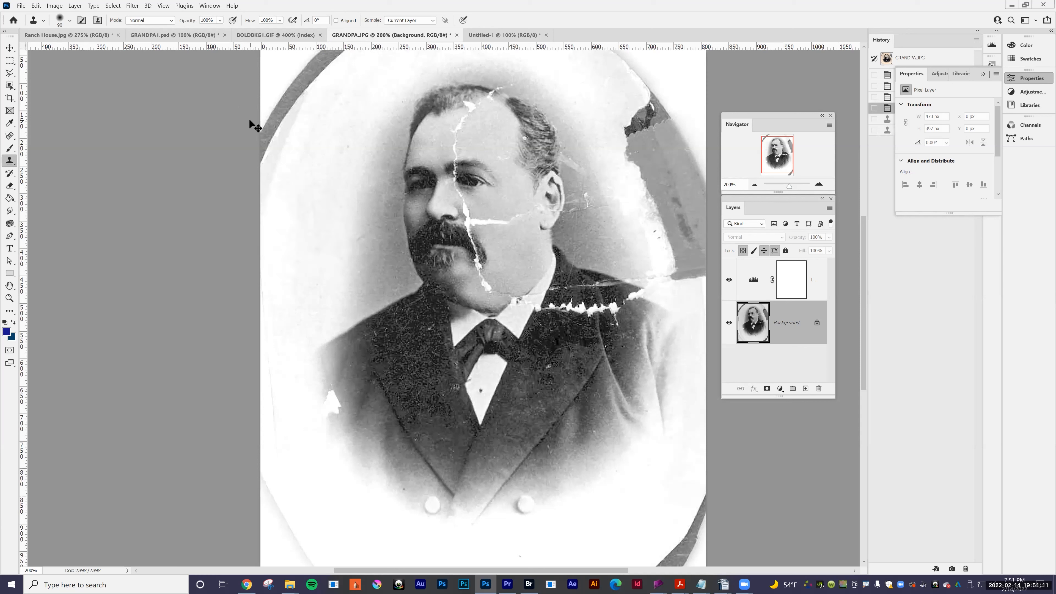